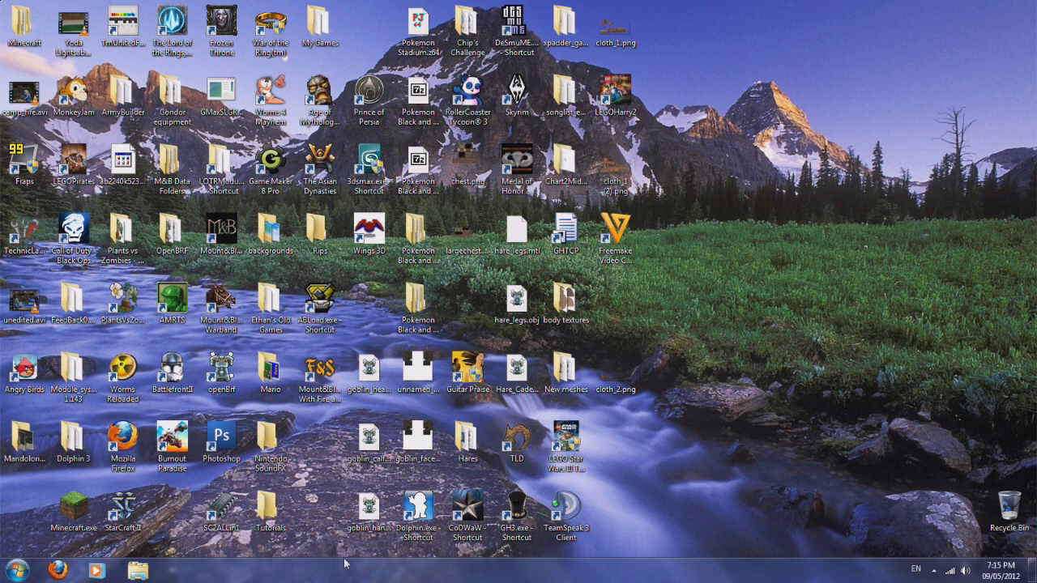
click(65, 575)
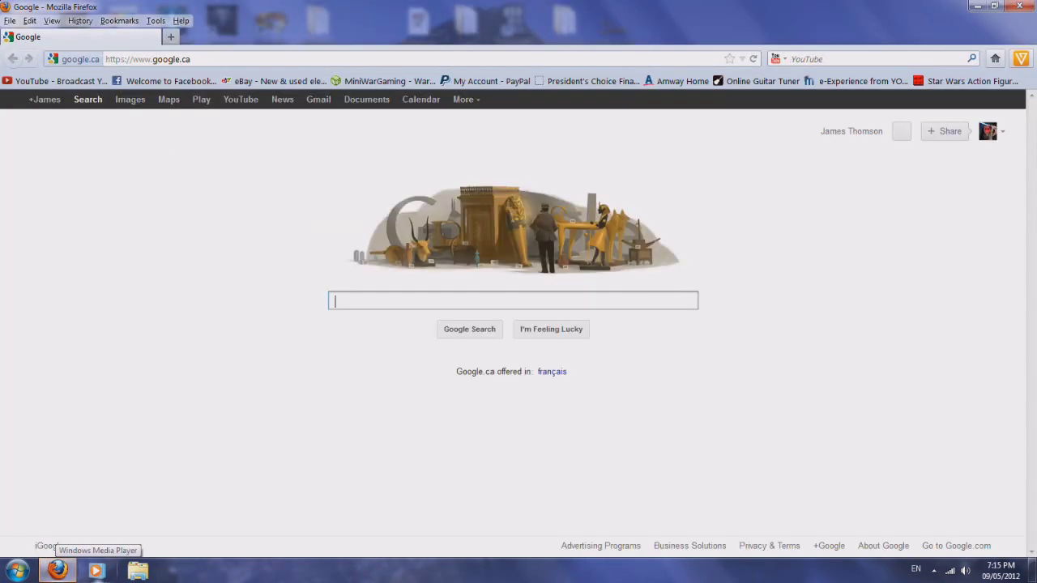
text(www)
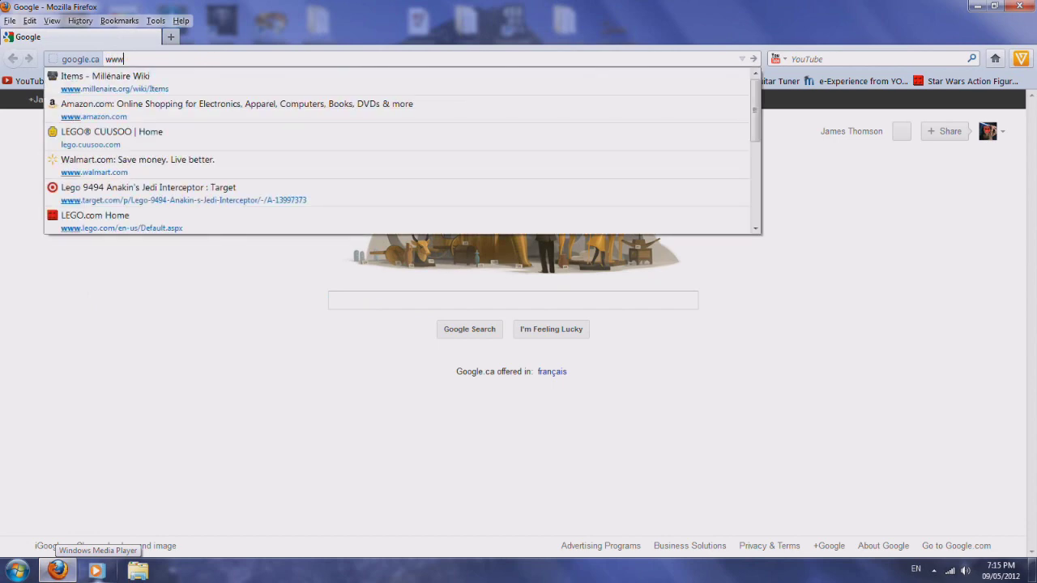
text(.minecraf)
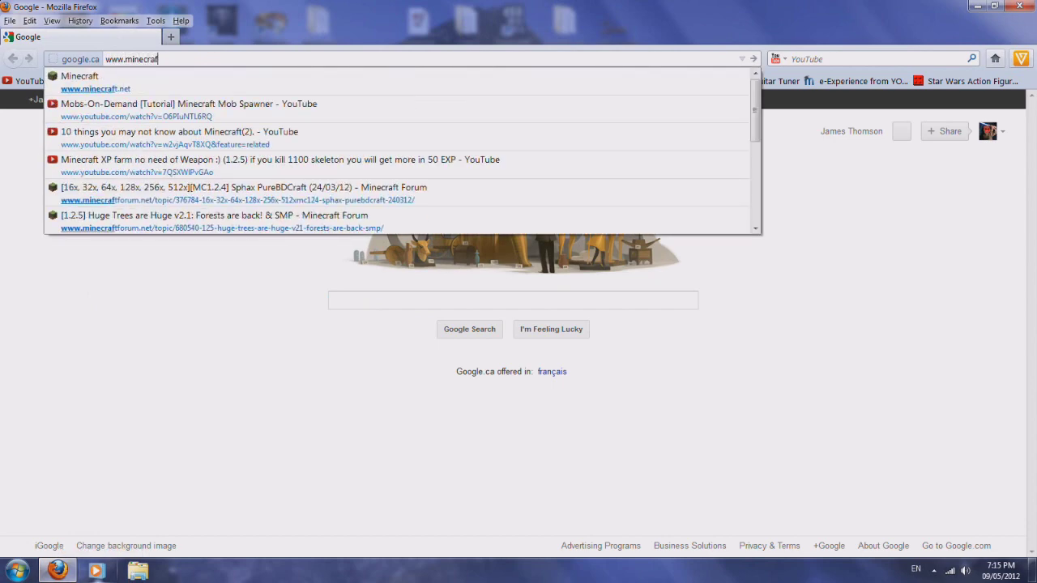
text(t.net)
key(Return)
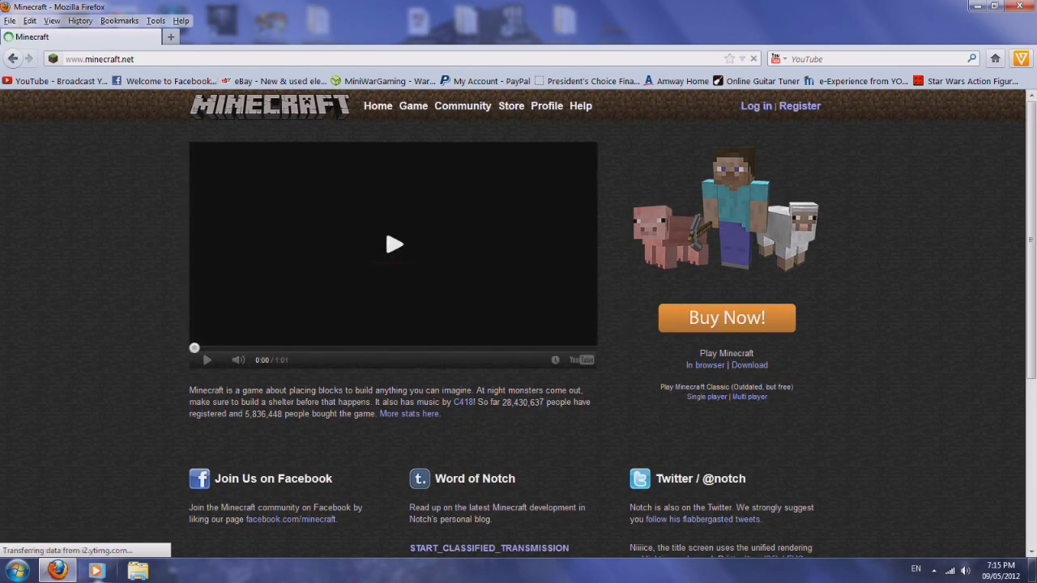
click(747, 366)
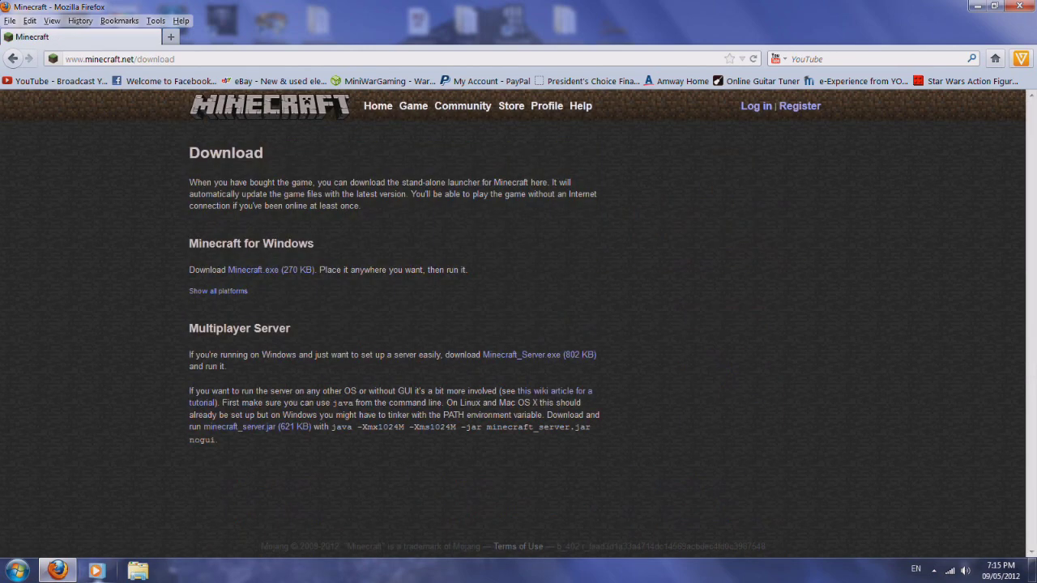
click(224, 432)
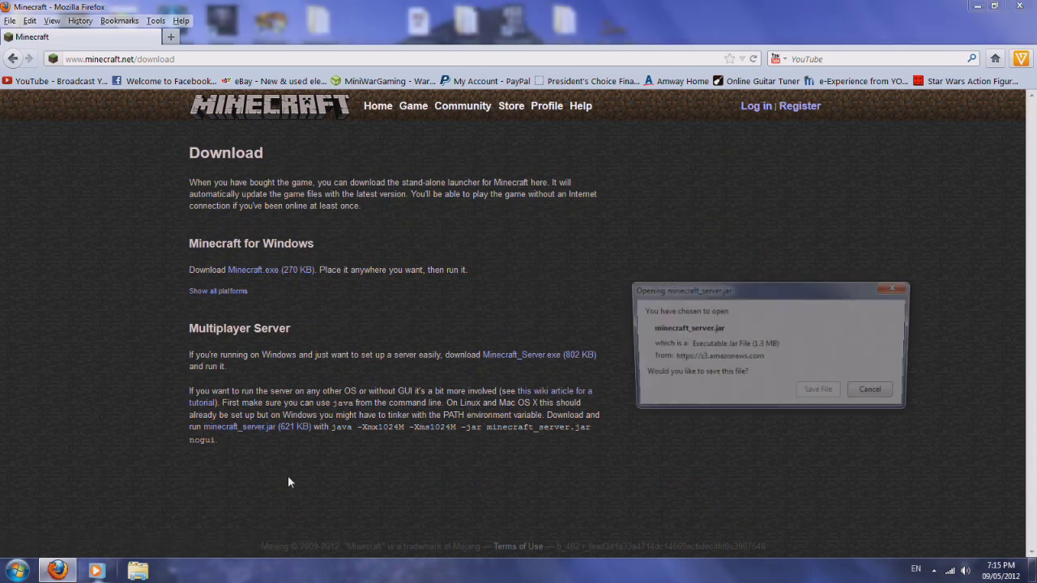
click(820, 393)
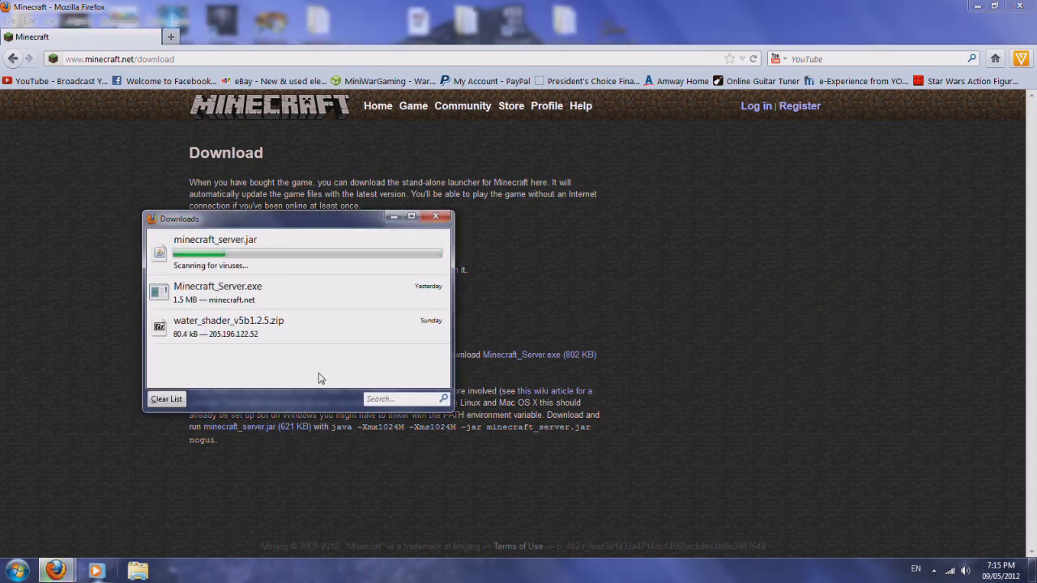
click(978, 6)
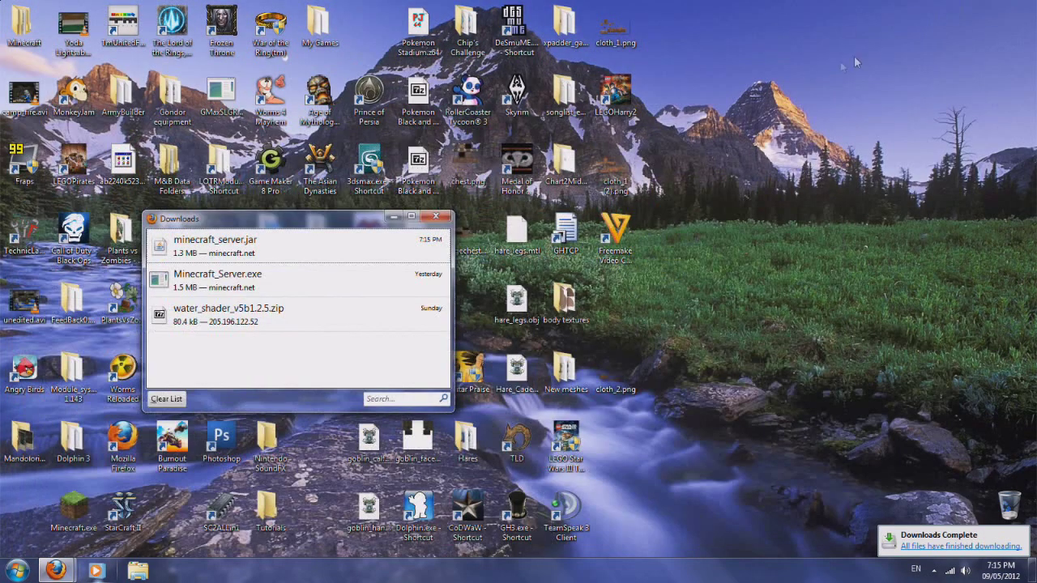
Create a new desktop folder named Minecraft_server_mods.
right_click(723, 140)
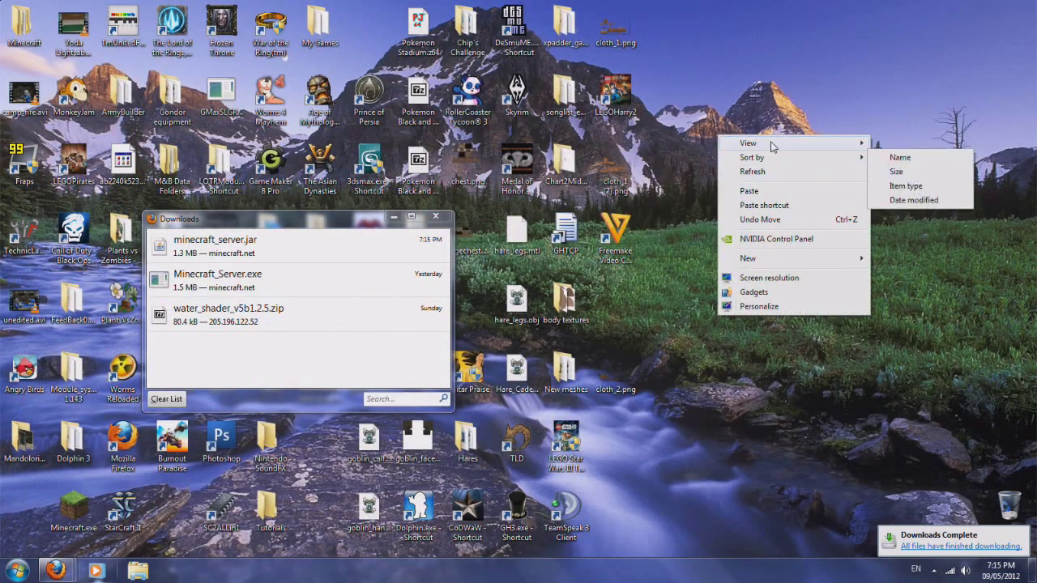
mouse_move(774, 146)
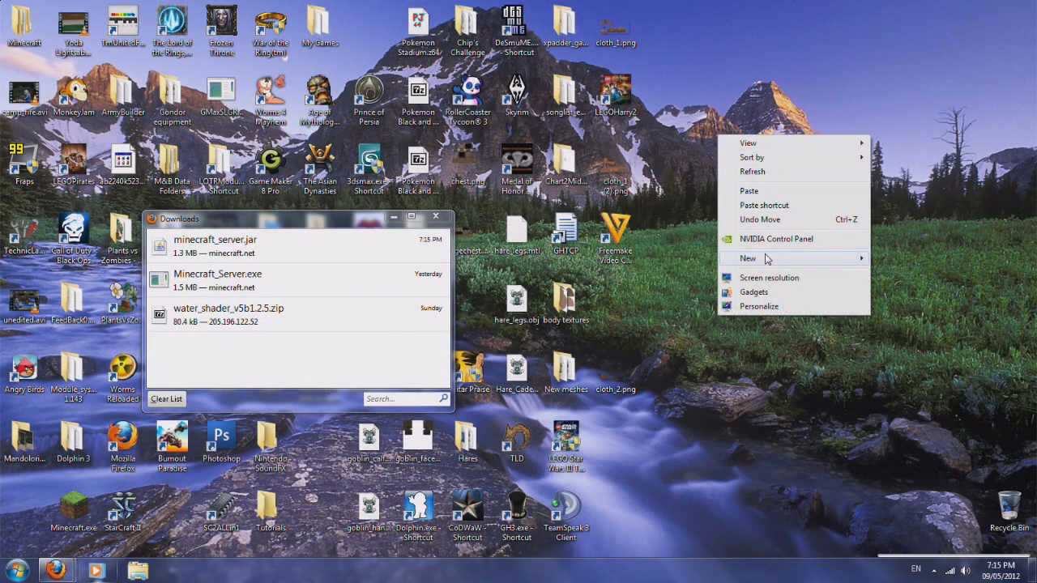
mouse_move(766, 258)
click(899, 258)
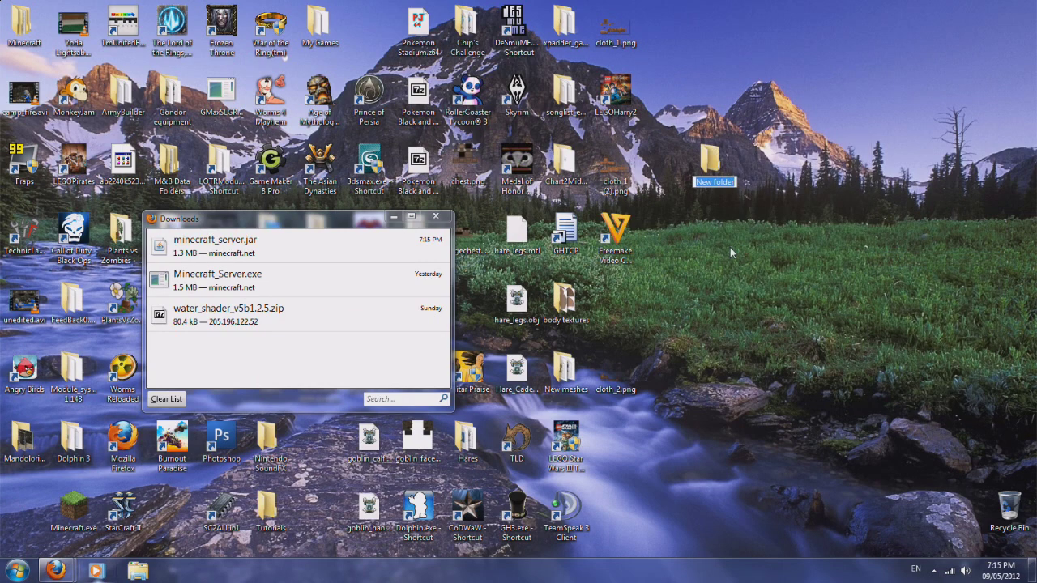
text(Minecraft)
text(_server)
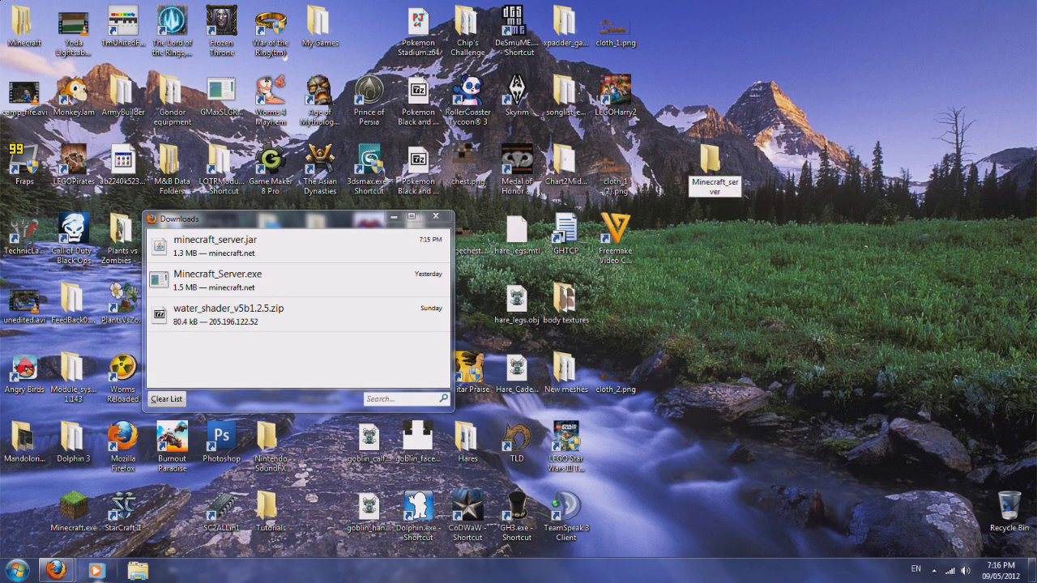
text(_mos)
key(BackSpace)
text(des)
key(BackSpace)
key(BackSpace)
text(s)
key(Return)
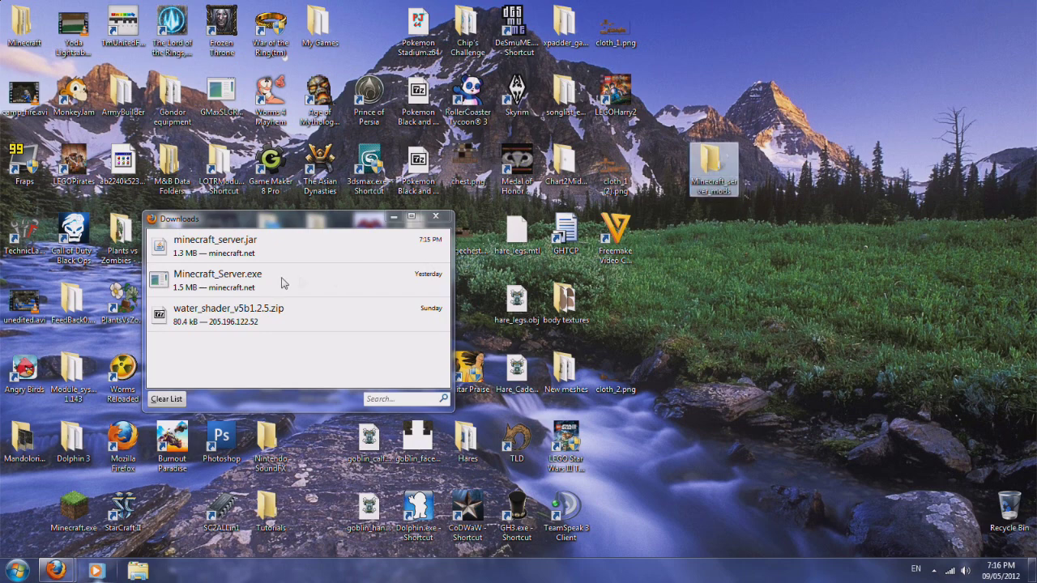
Move minecraft_server.jar from Downloads into Minecraft_server_mods and open that folder.
right_click(209, 256)
click(272, 276)
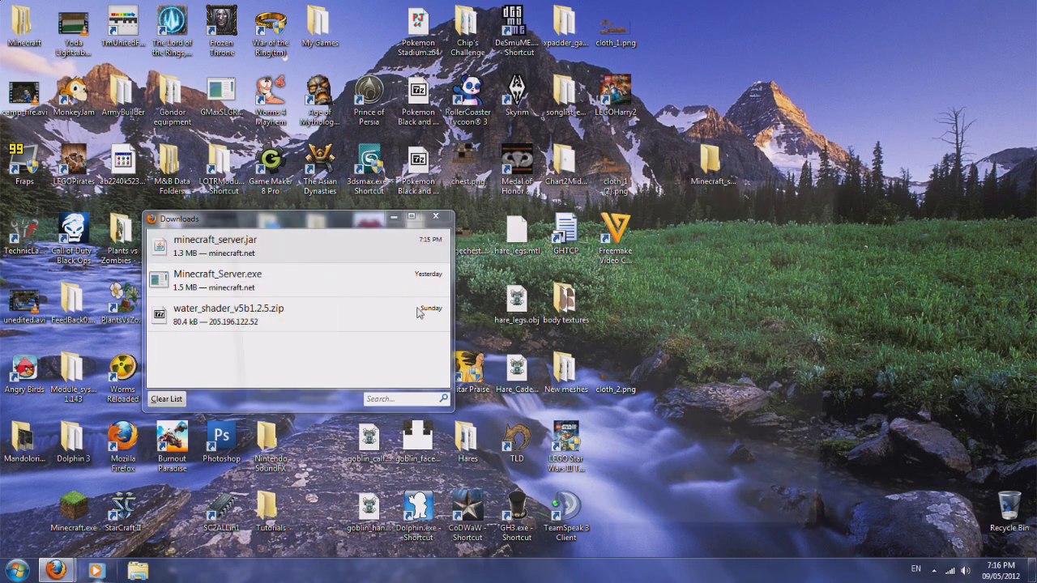
drag(599, 172, 315, 186)
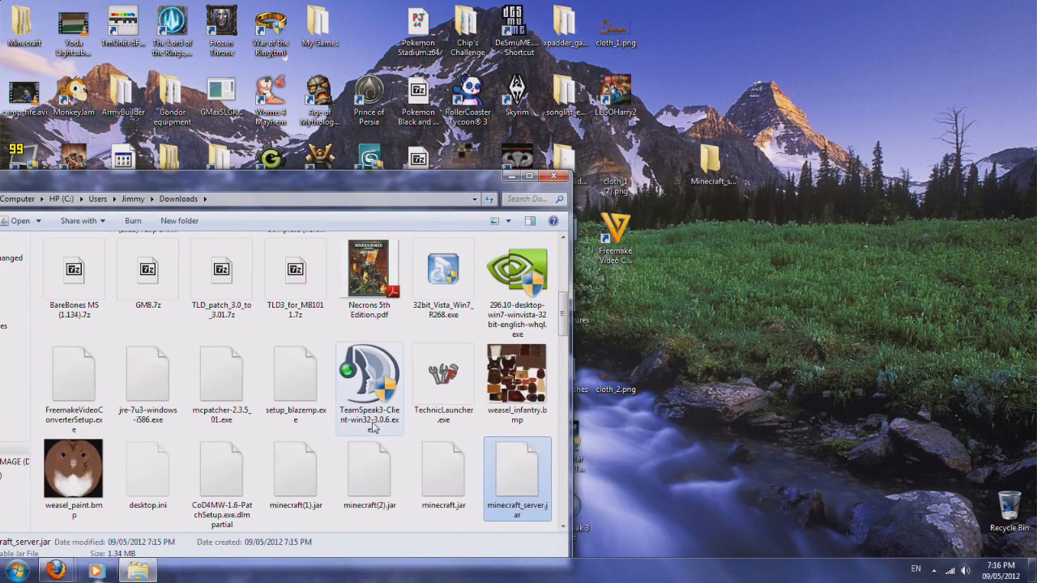
drag(517, 478, 715, 186)
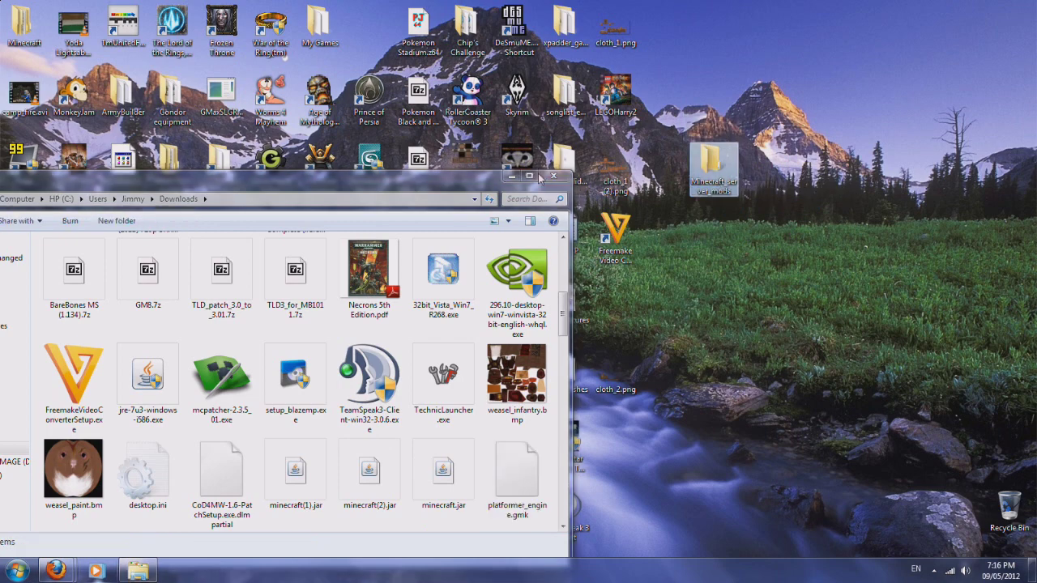
click(553, 176)
click(435, 216)
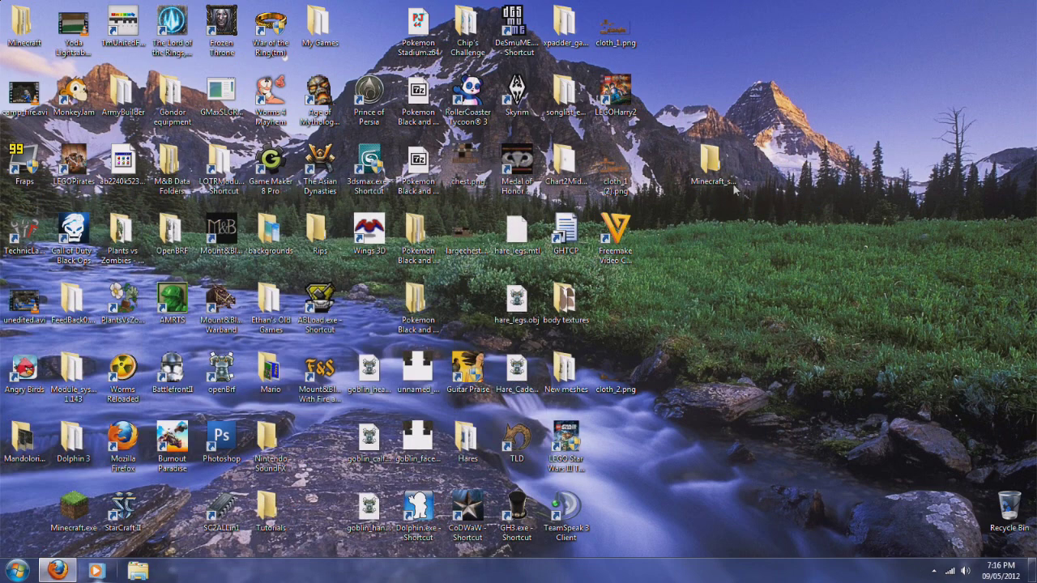
mouse_move(710, 162)
mouse_down()
mouse_move(744, 215)
mouse_move(606, 307)
mouse_up()
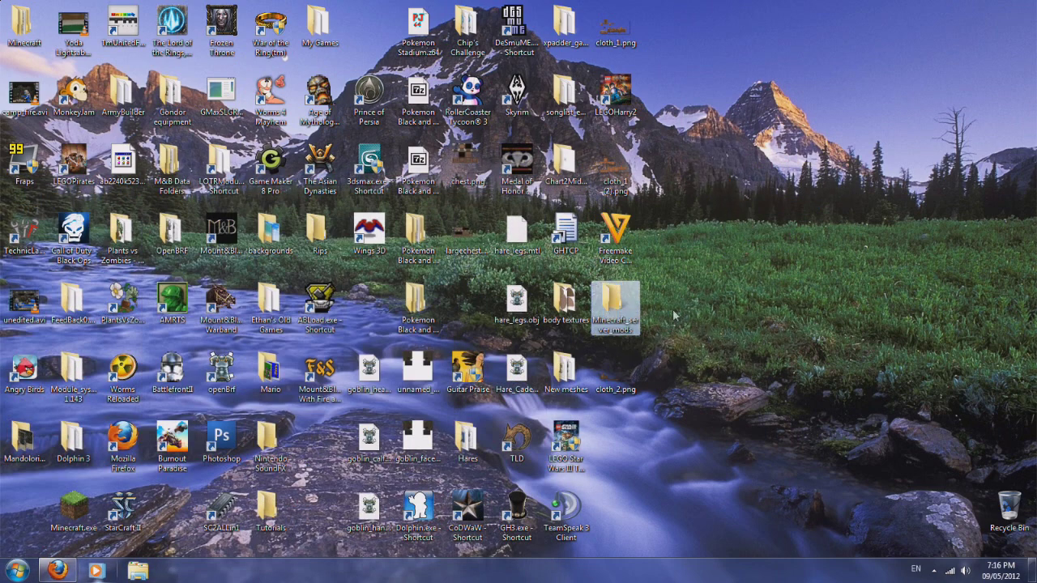
double_click(608, 307)
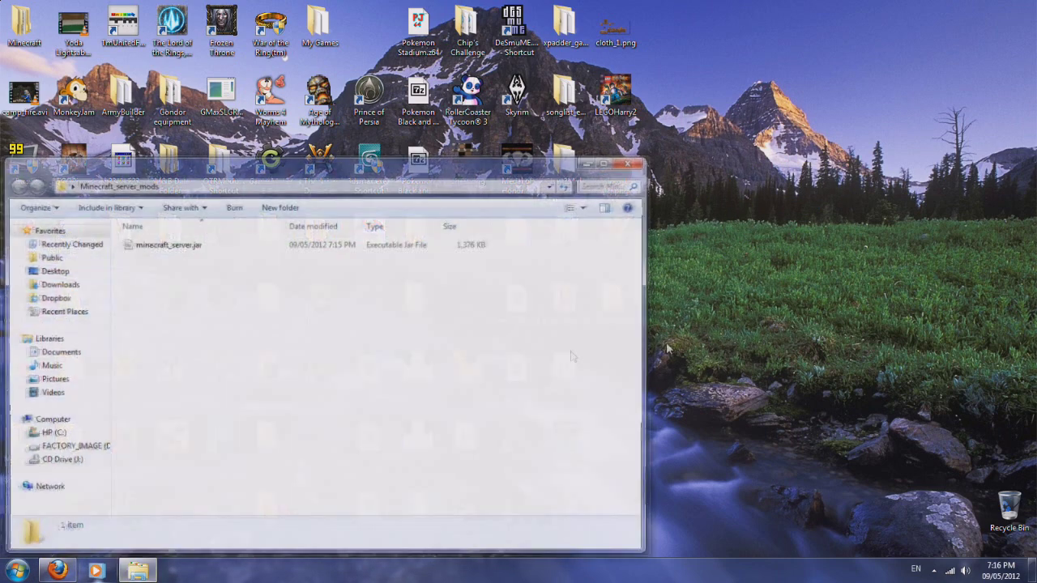
Create a new text document there and rename it run.bat, accepting the extension change.
right_click(158, 310)
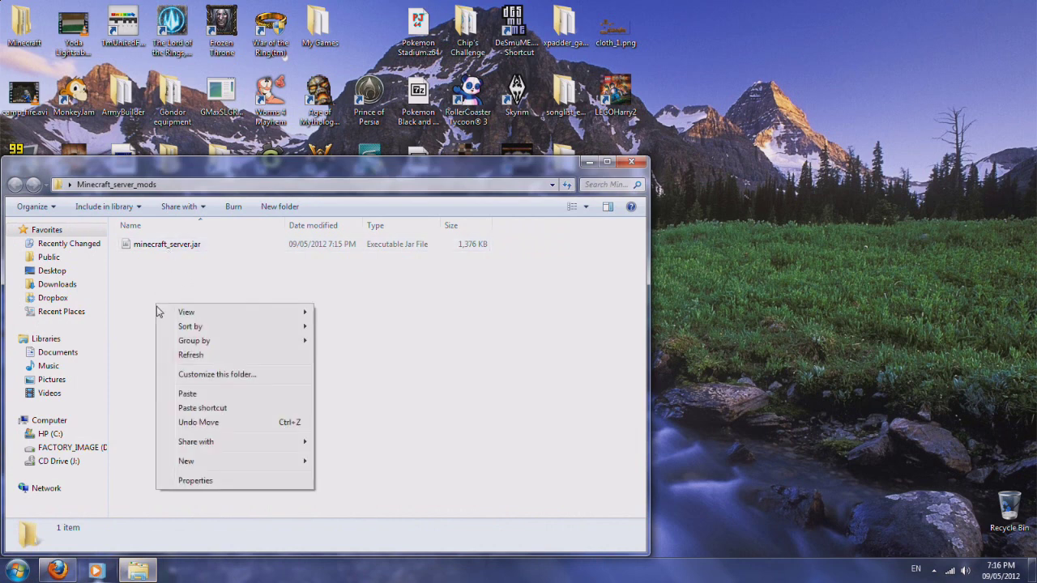
mouse_move(215, 462)
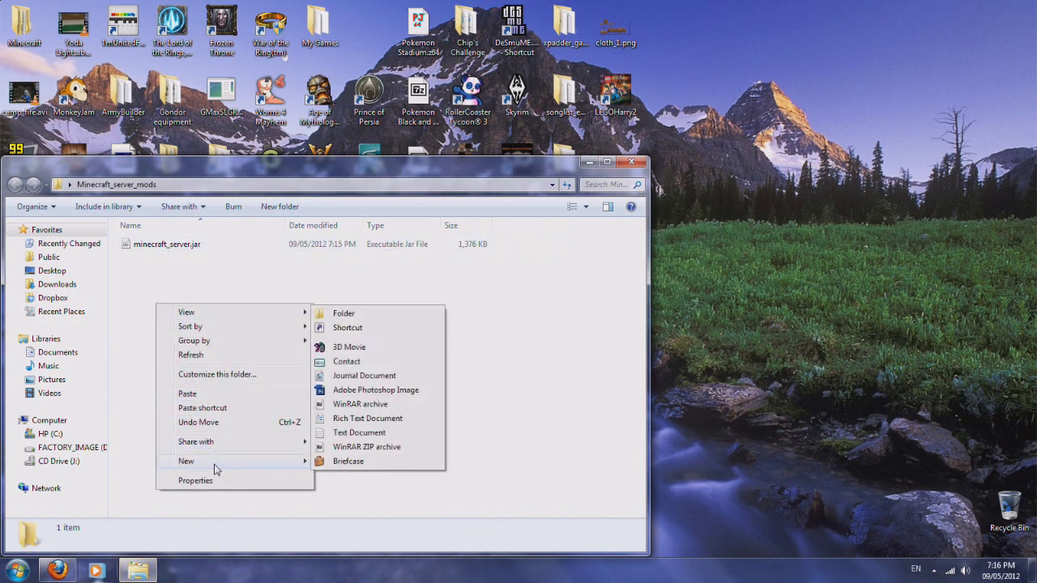
click(356, 433)
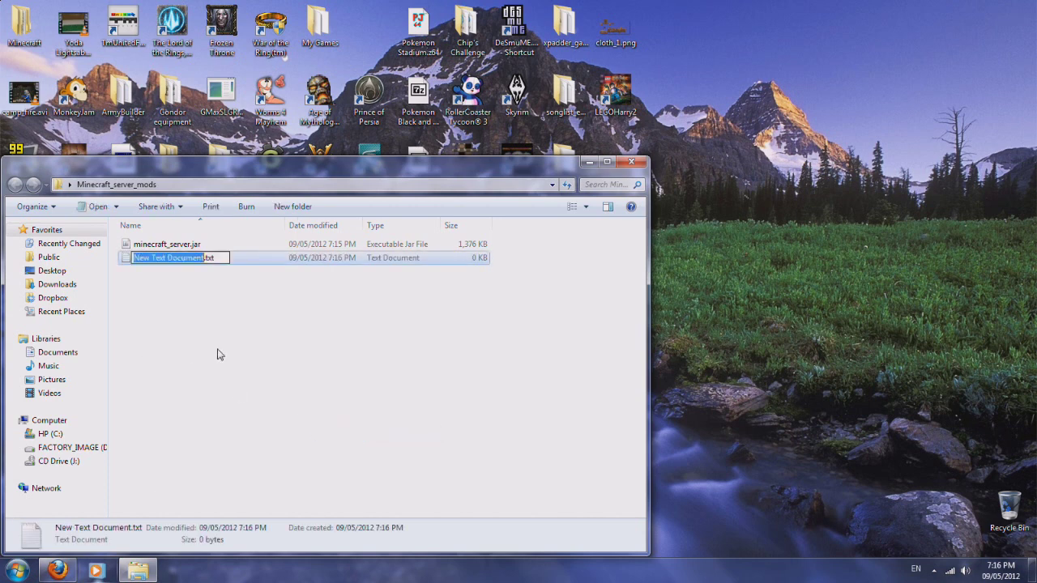
text(run)
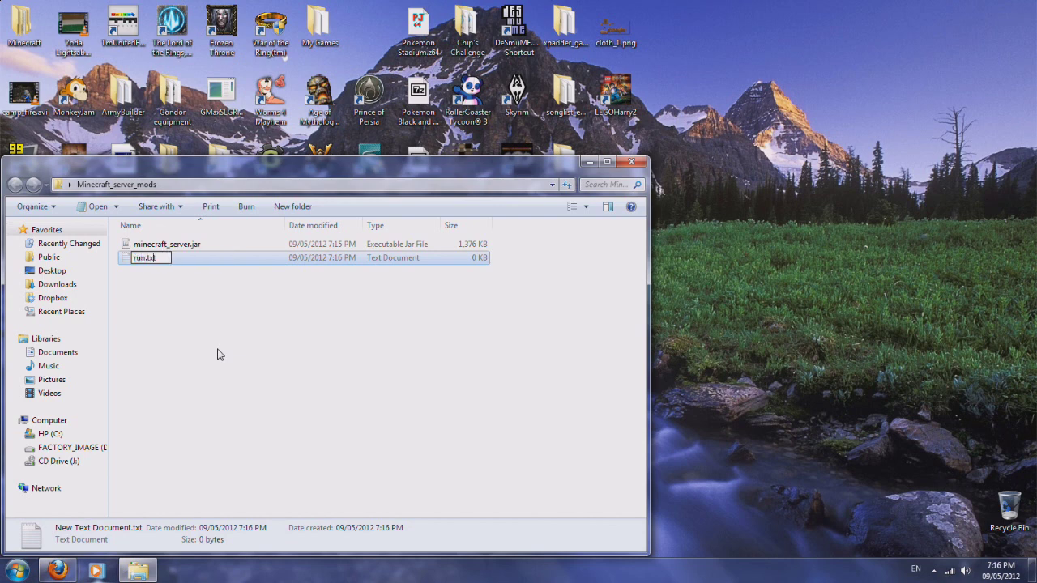
key(BackSpace)
key(BackSpace)
key(BackSpace)
text(bat)
key(Return)
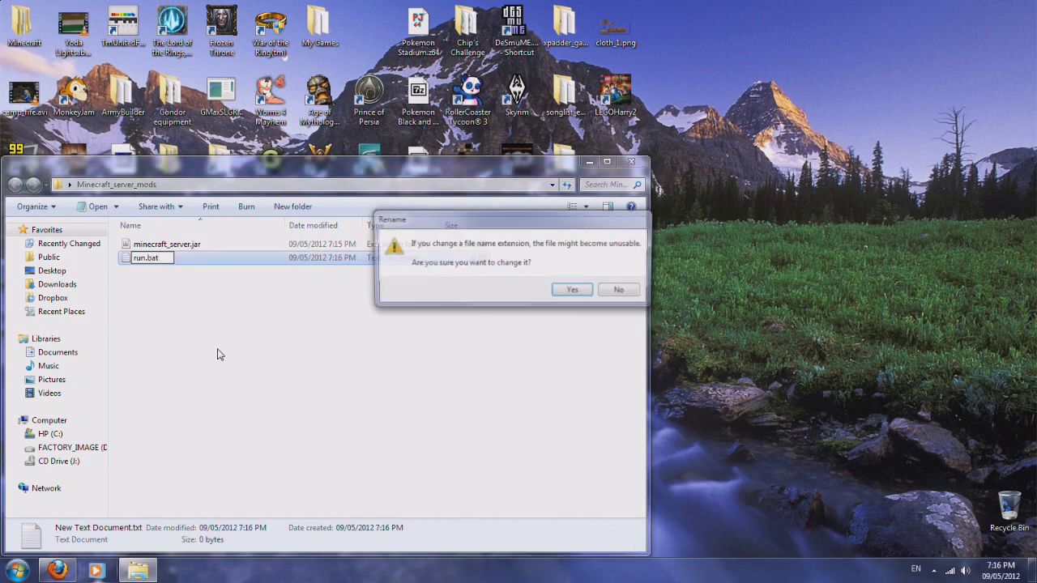
click(577, 294)
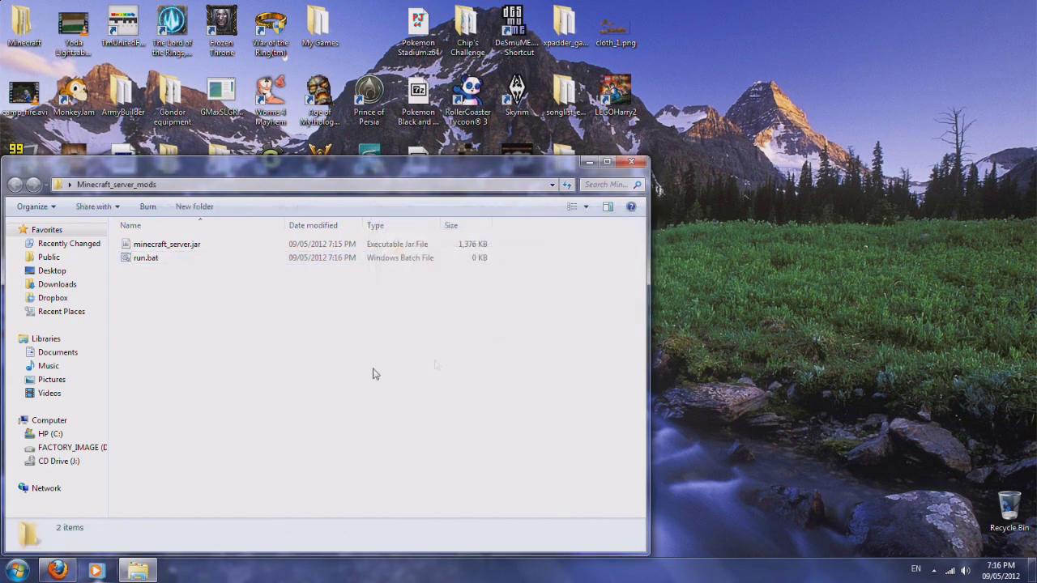
right_click(143, 259)
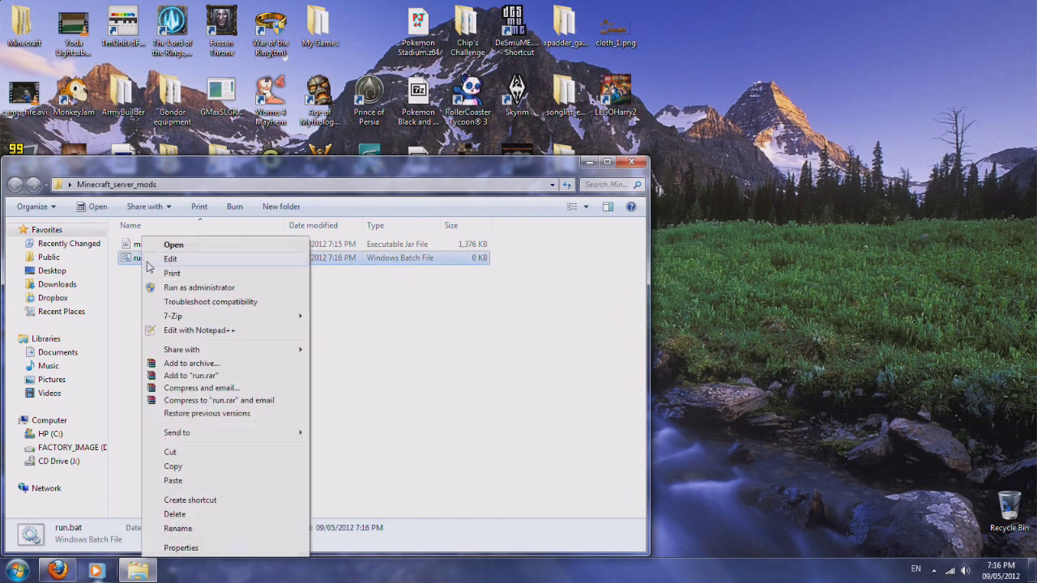
click(202, 331)
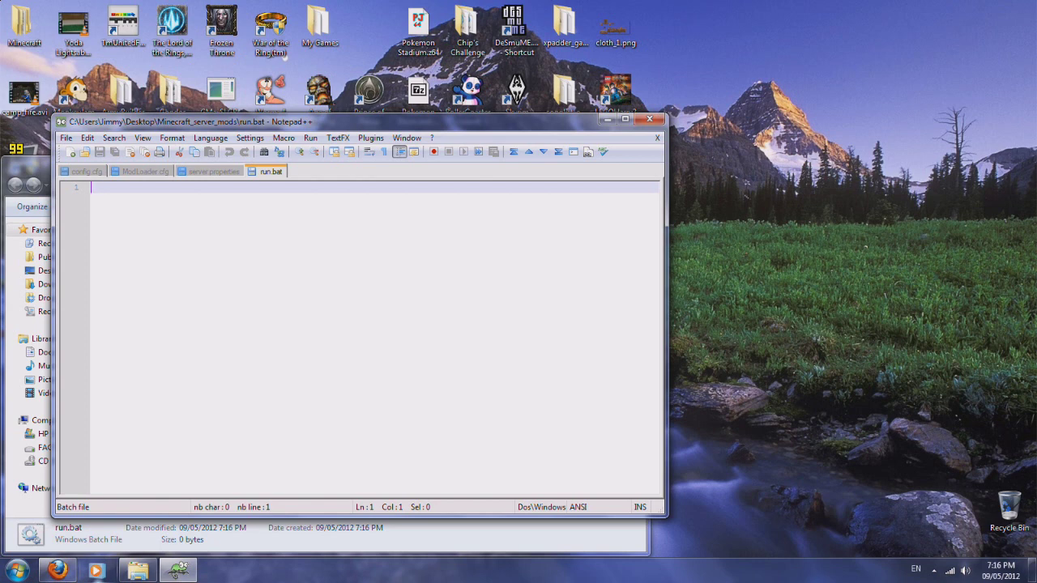
text(@)
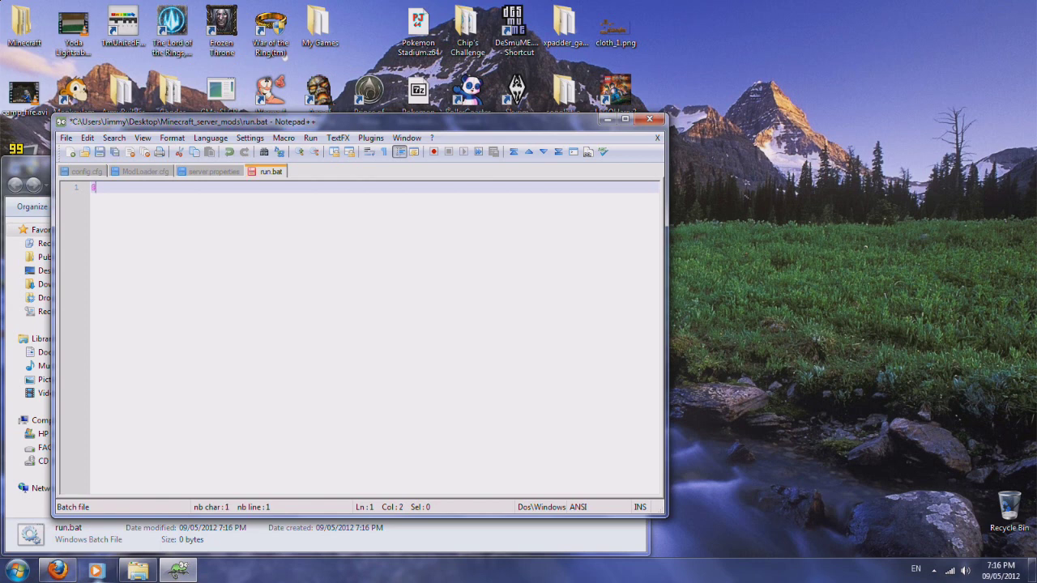
text(echo off)
key(Return)
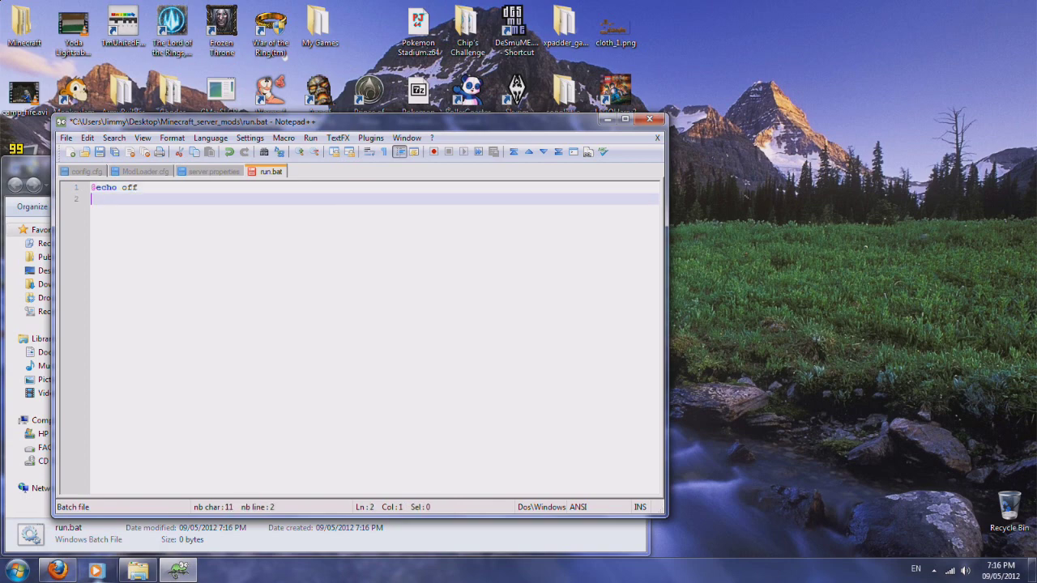
click(56, 571)
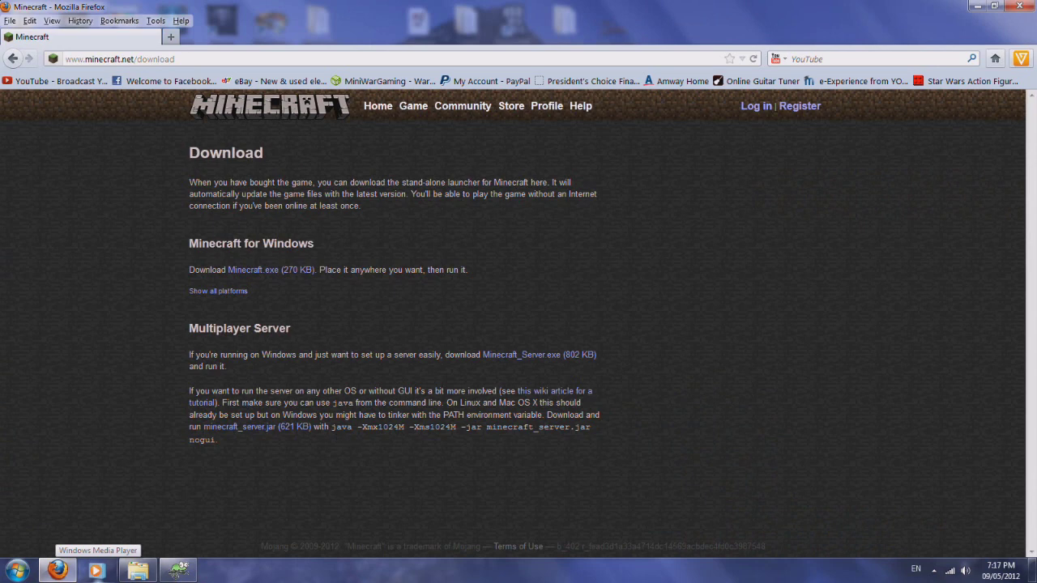
mouse_move(331, 427)
mouse_down()
mouse_move(405, 441)
mouse_move(589, 429)
mouse_up()
key(ctrl+c)
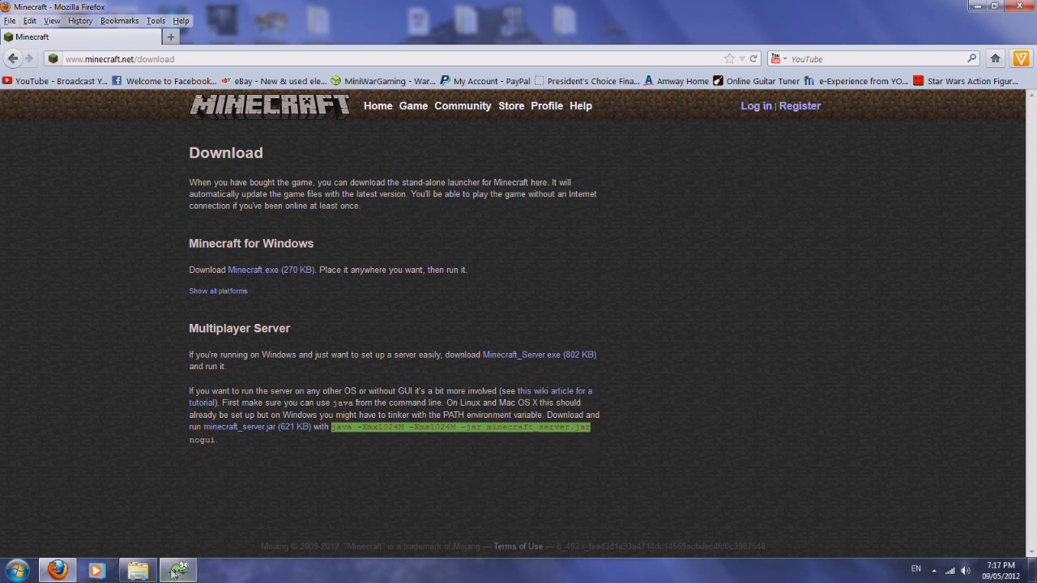
click(171, 572)
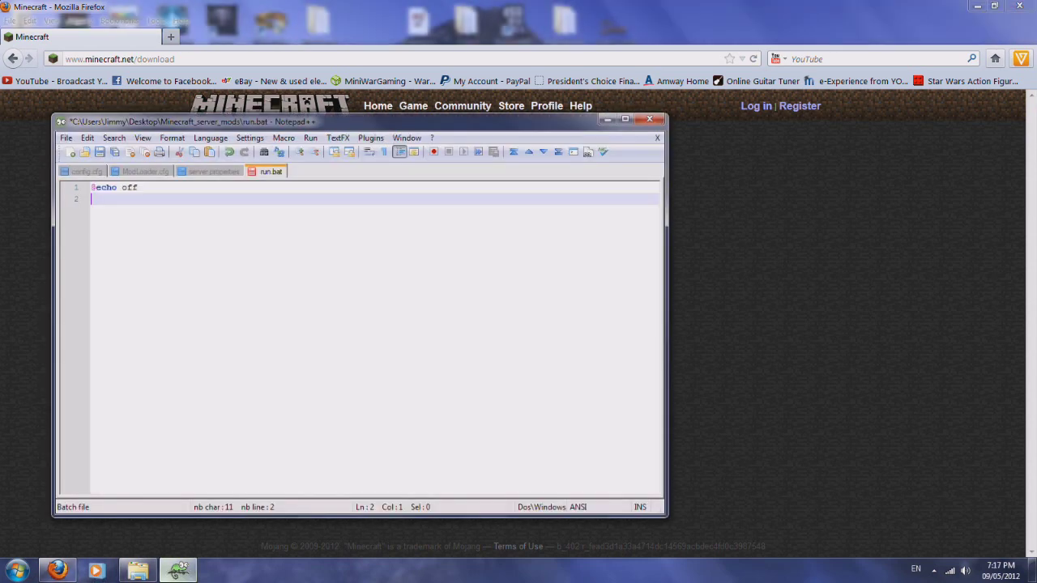
key(ctrl+v)
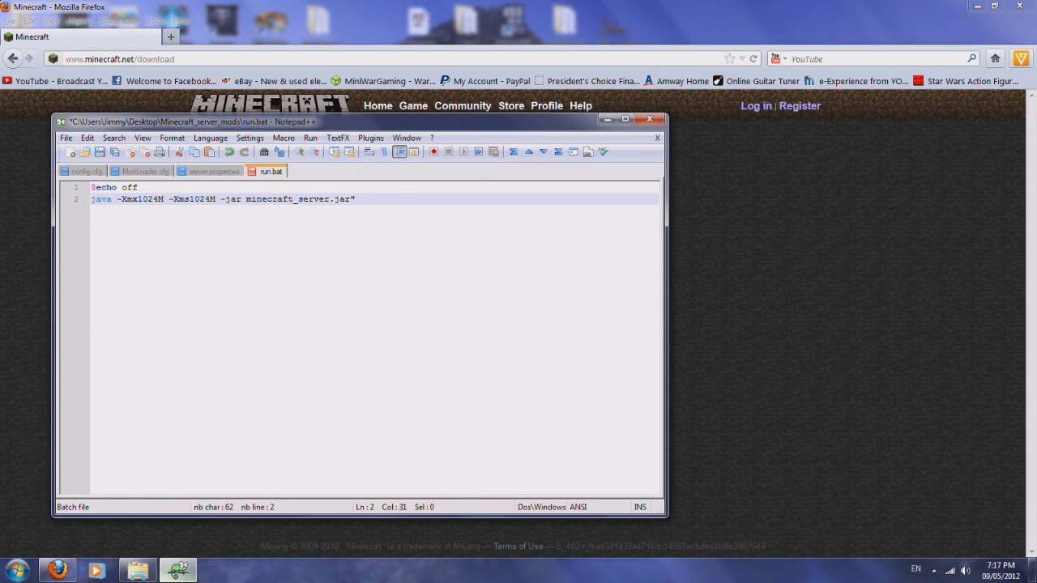
text(")
key(End)
key(Return)
text(paus)
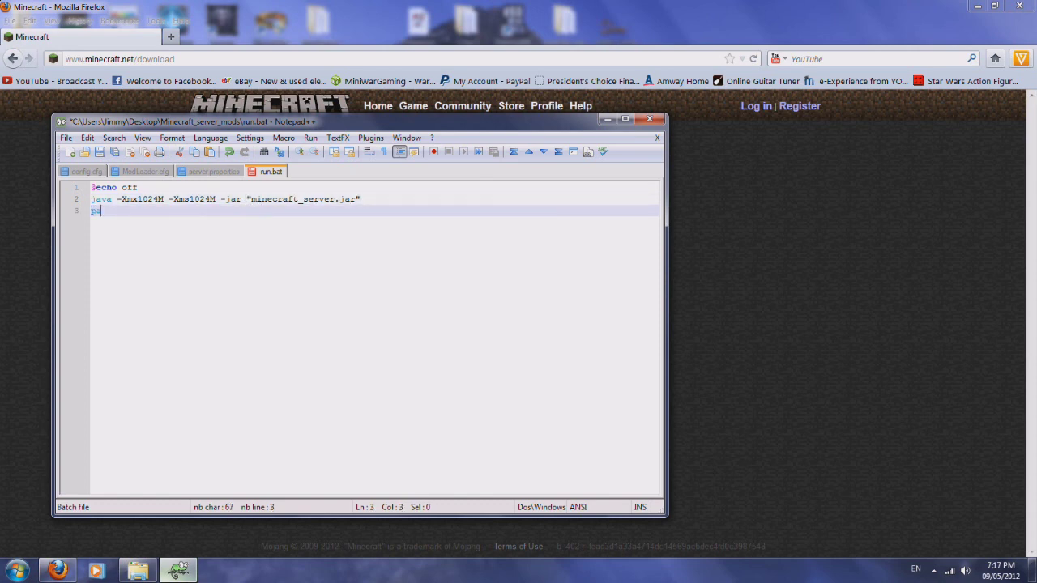
text(e)
Save run.bat, close the run.bat and server.properties tabs, Notepad++ and Firefox.
right_click(268, 173)
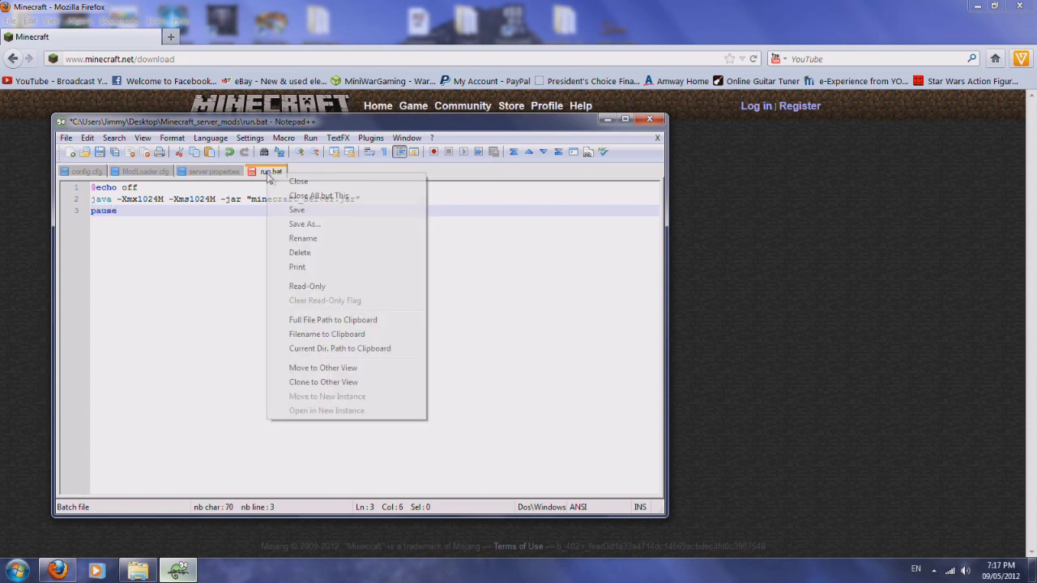
click(302, 211)
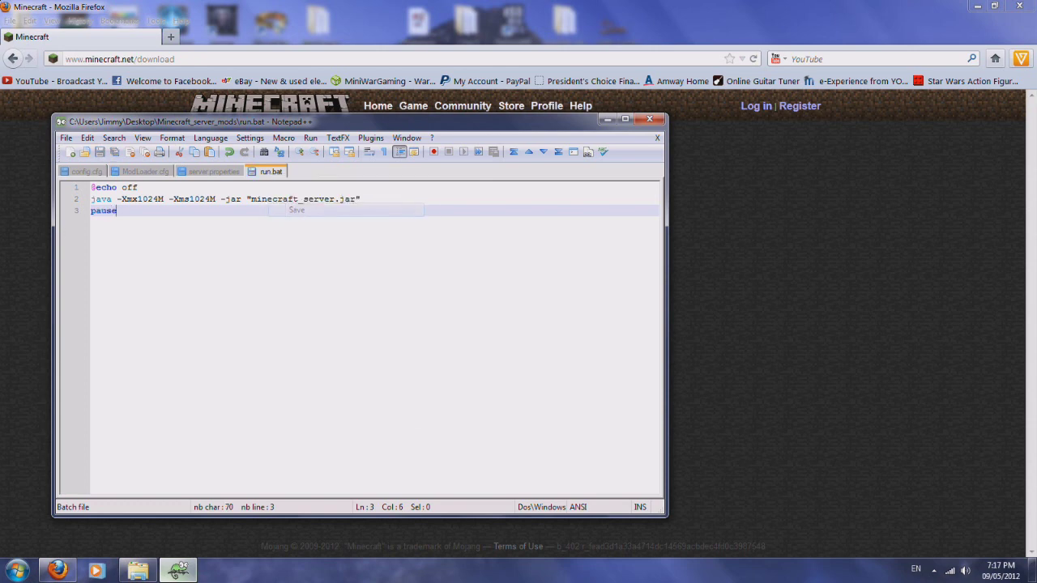
right_click(270, 173)
click(293, 179)
right_click(236, 175)
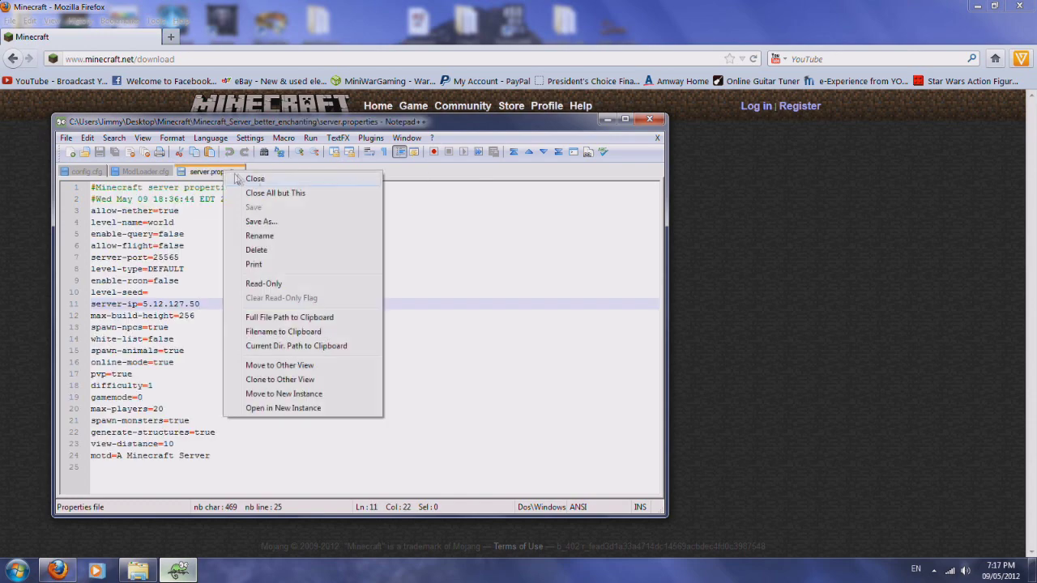
click(259, 179)
click(649, 120)
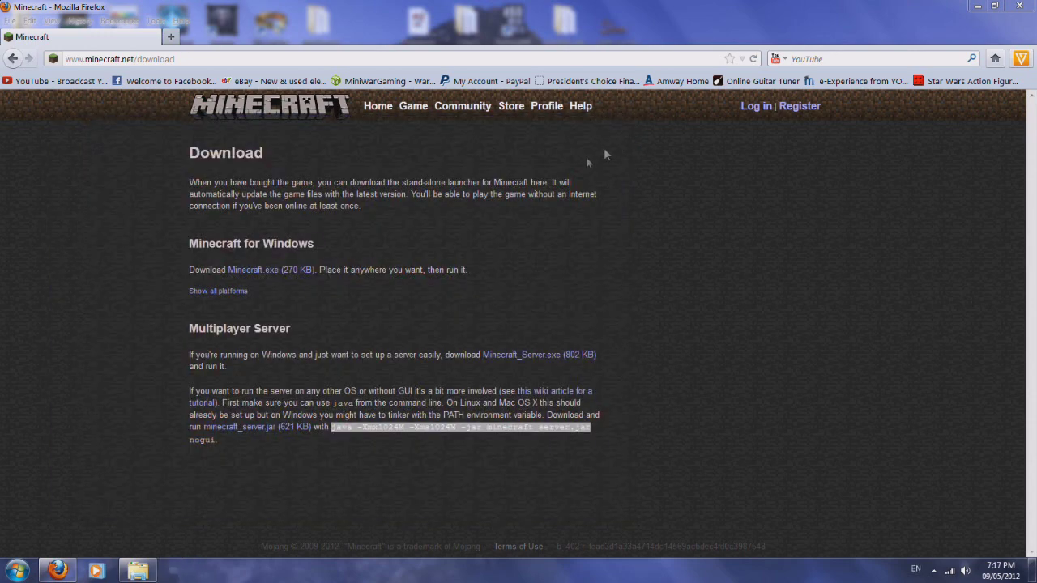
click(1019, 6)
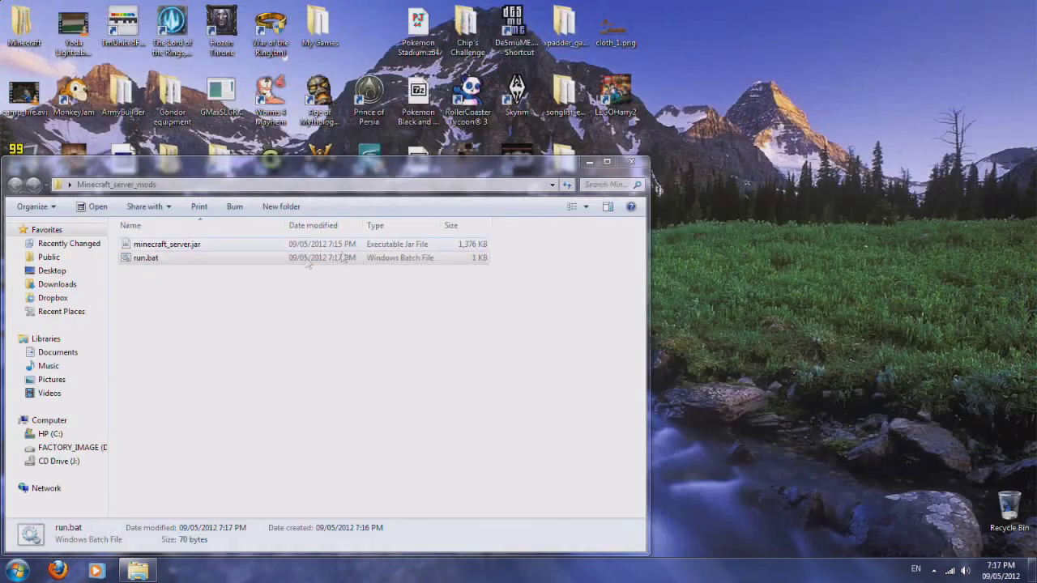
Launch run.bat so the server generates its world and config files, then dismiss the console.
double_click(146, 258)
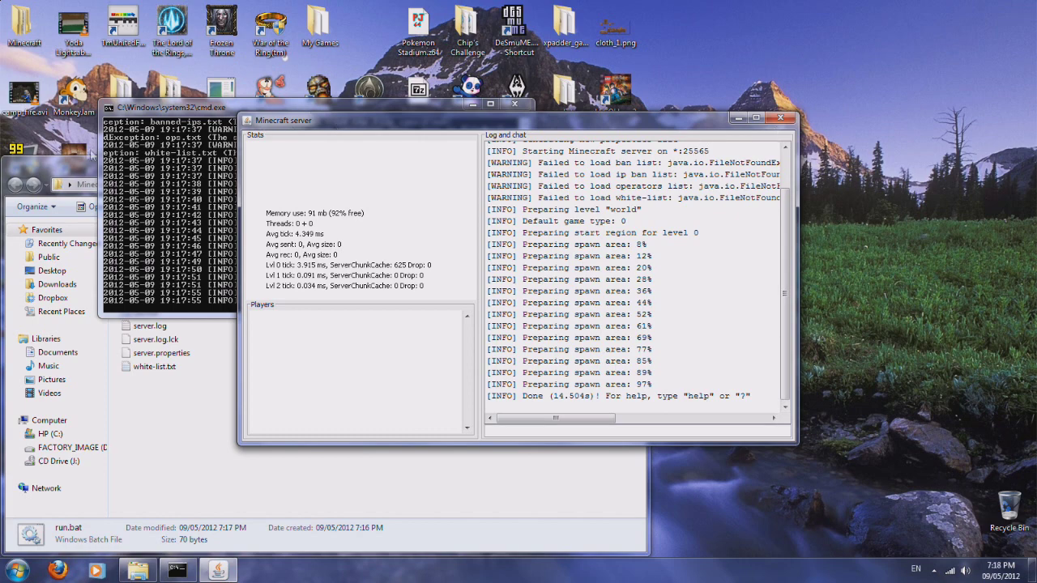
click(72, 169)
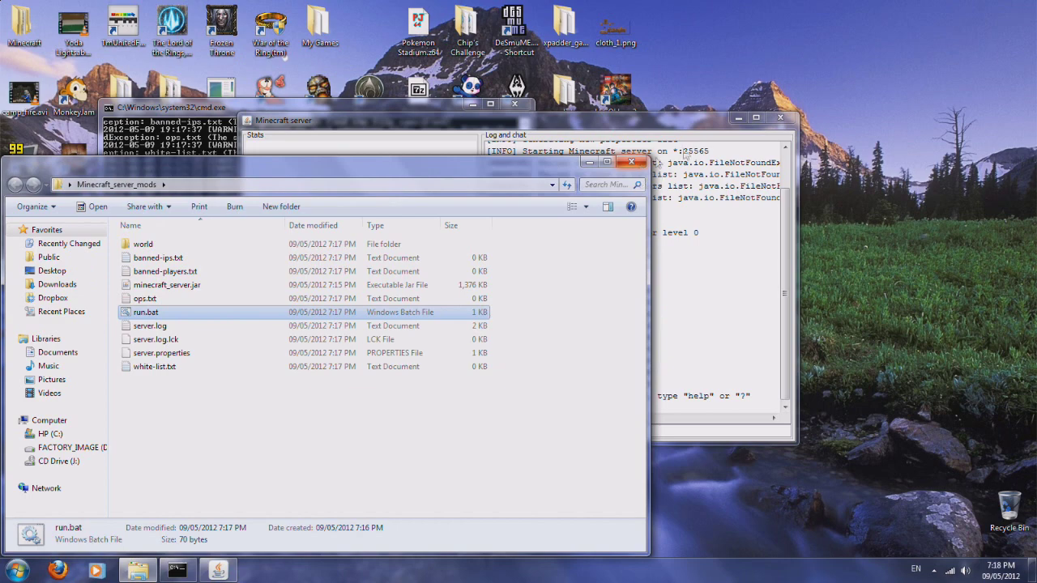
click(424, 107)
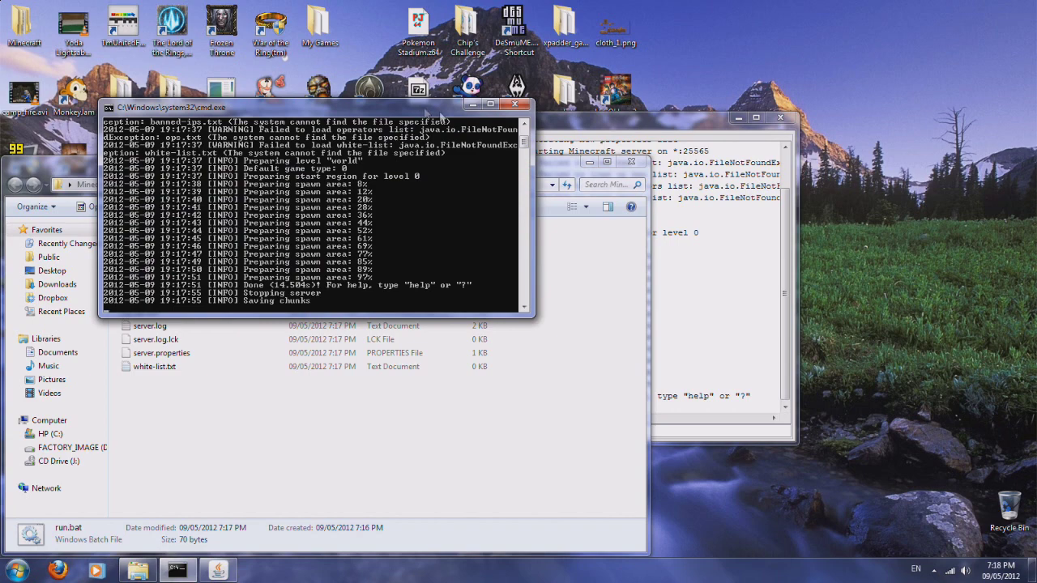
click(643, 124)
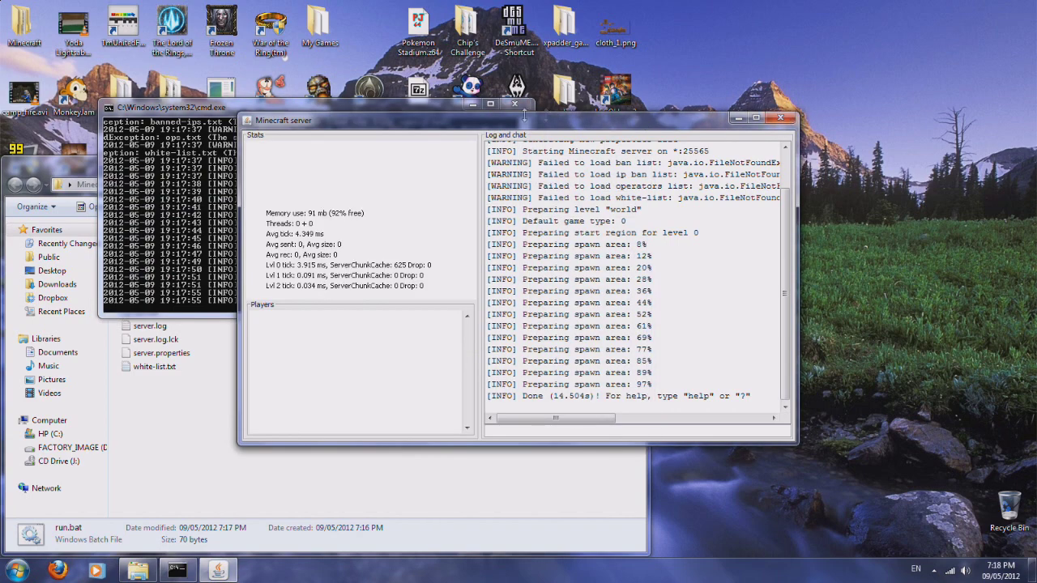
click(427, 107)
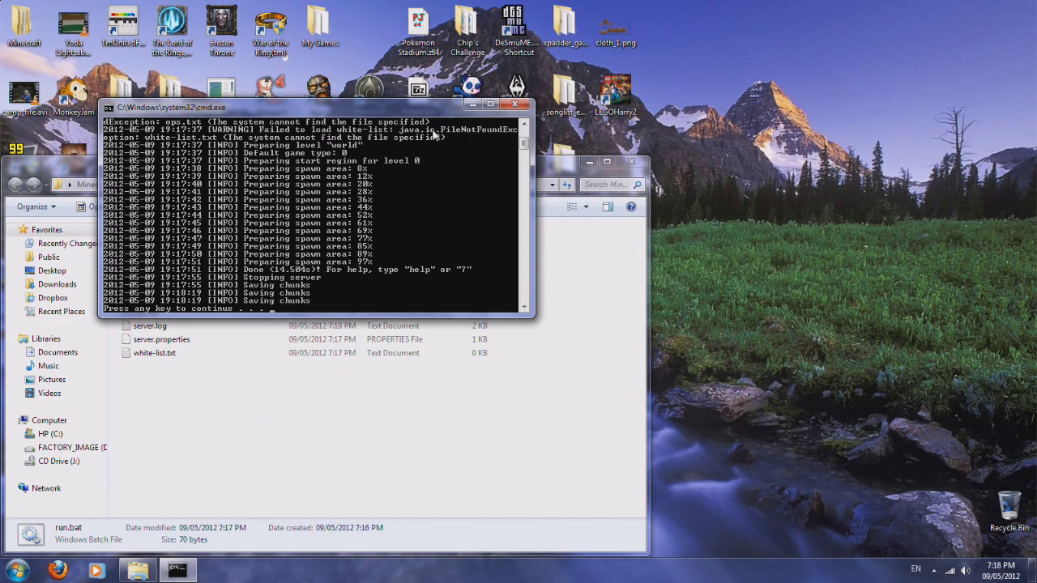
key(Return)
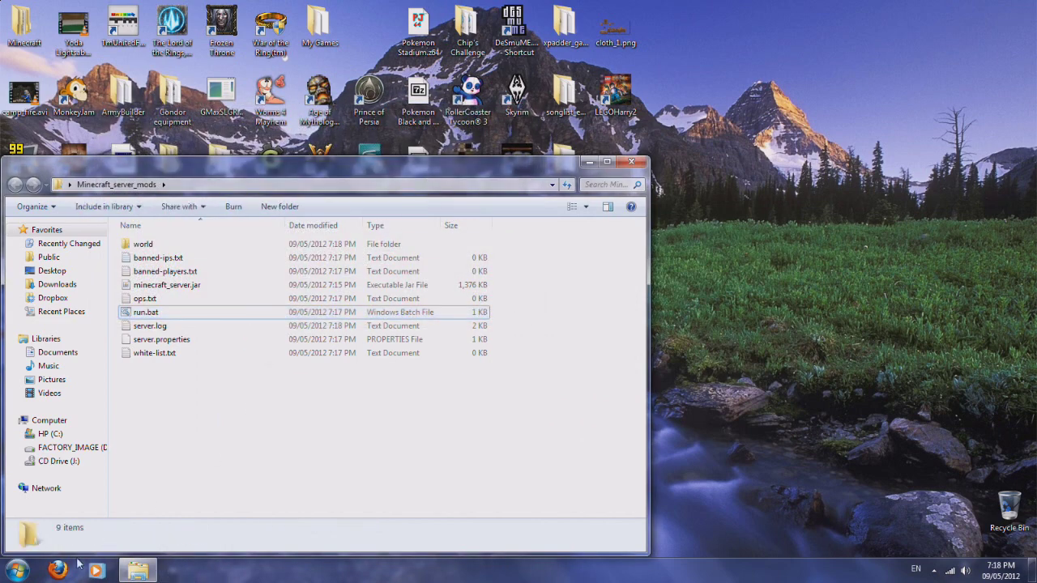
click(68, 568)
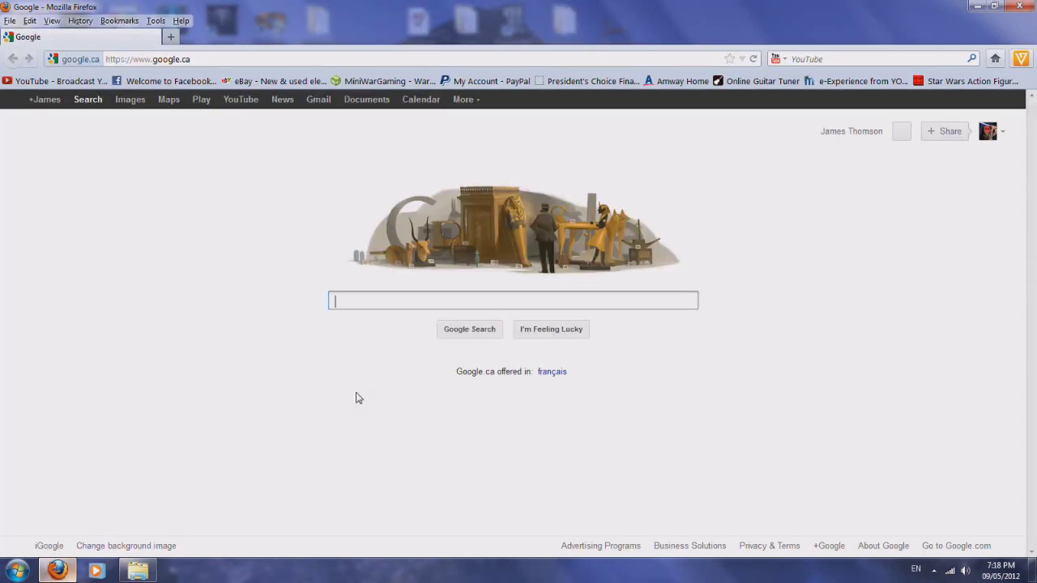
Search Google for modloader and open the Risugami's Mods forum result in a new tab.
text(modlo)
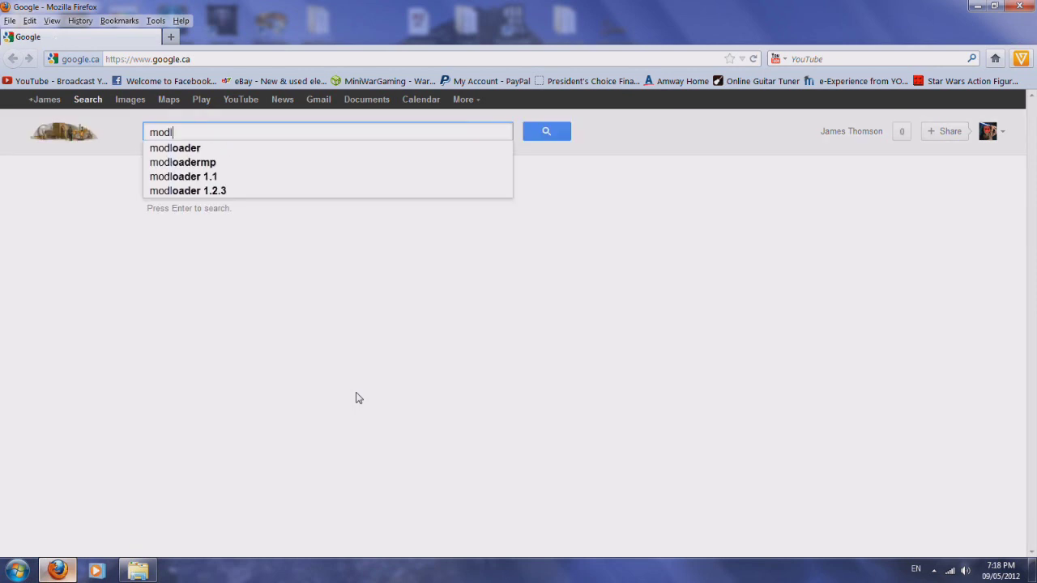
text(ader)
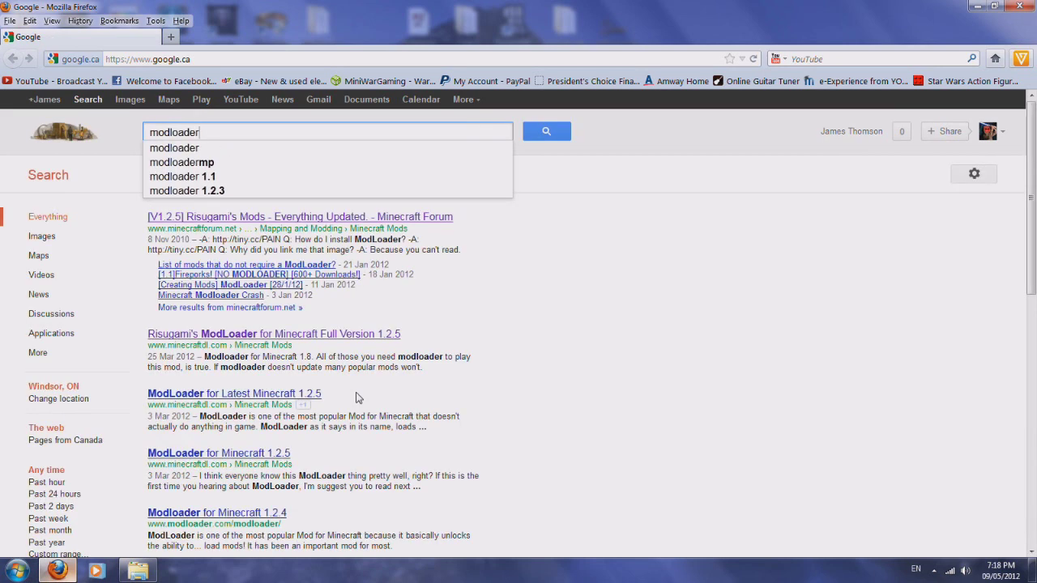
key(Return)
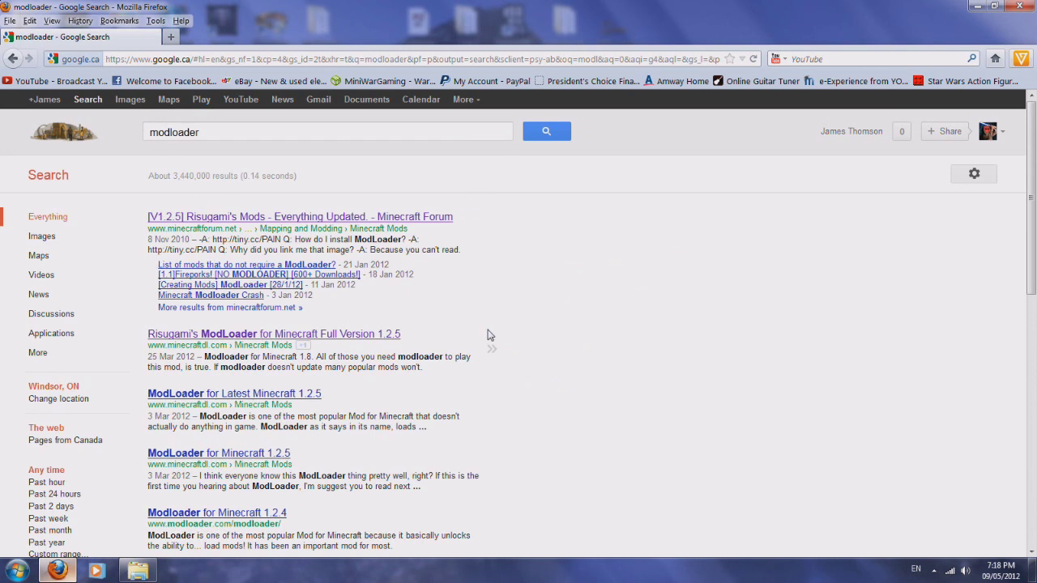
middle_click(284, 217)
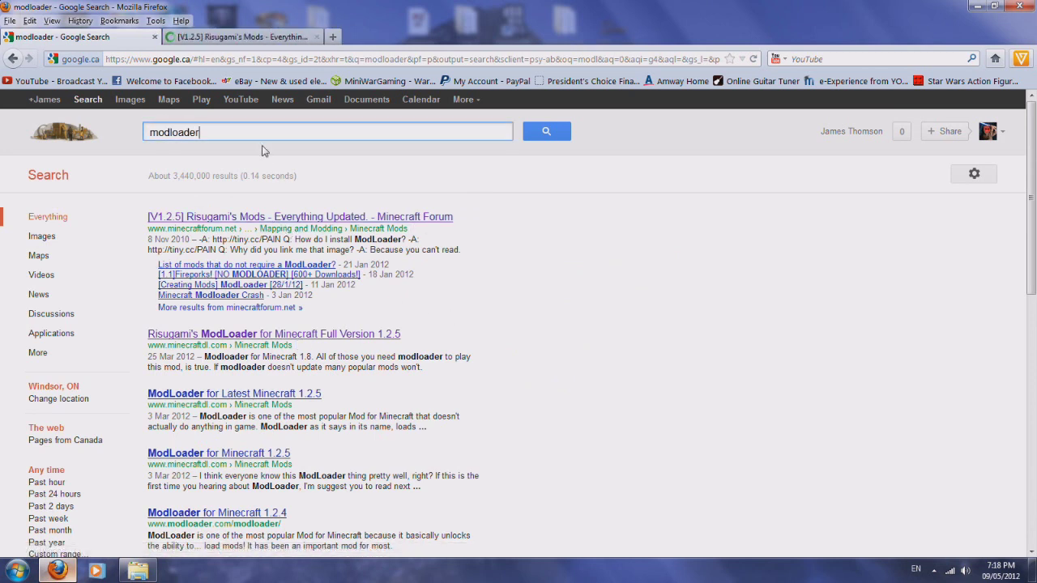
Search for modloadermp and open the SDK's Mods forum thread in a background tab.
text(P)
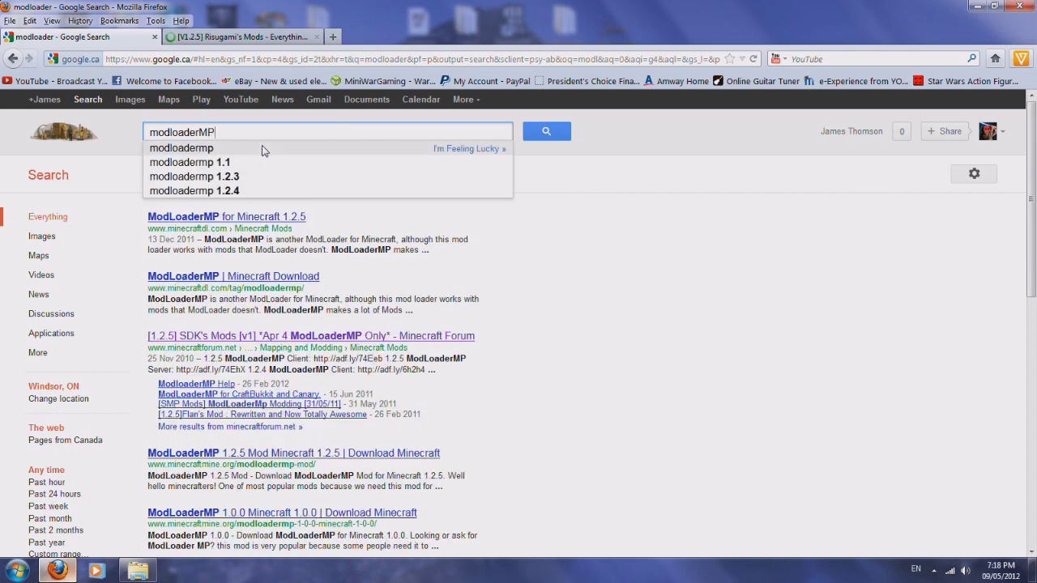
click(262, 151)
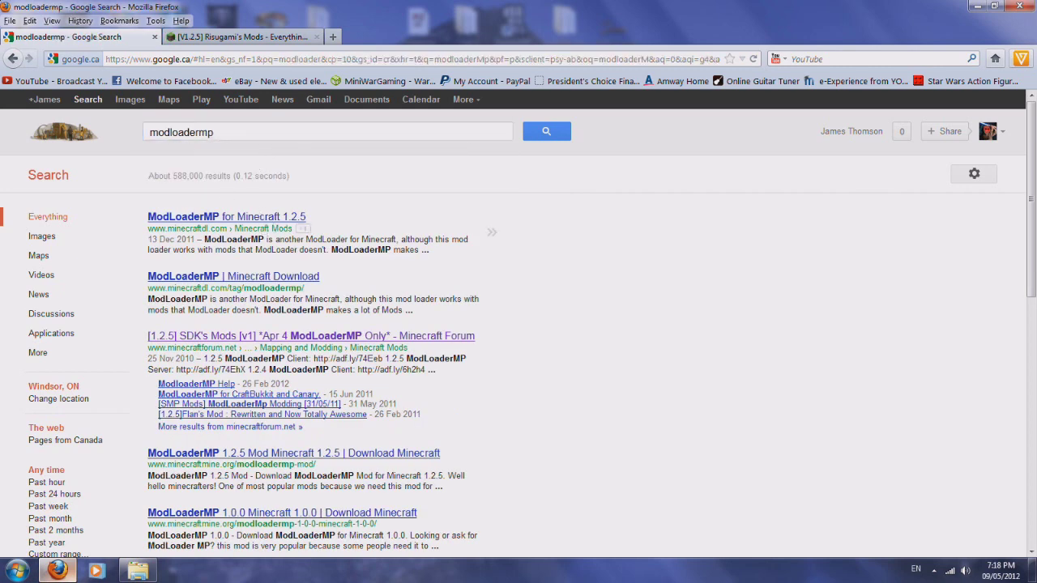
middle_click(216, 344)
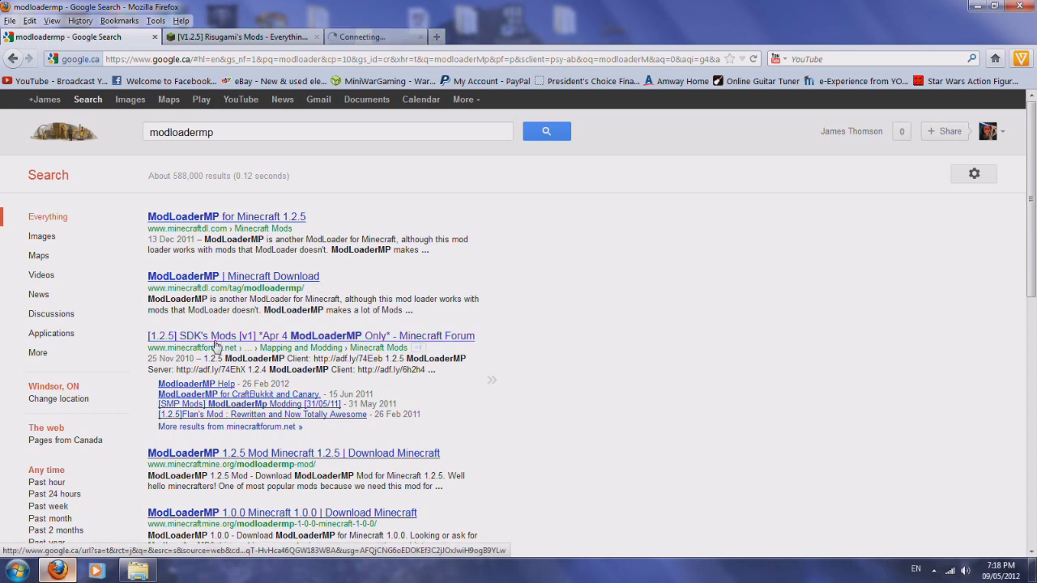
click(241, 36)
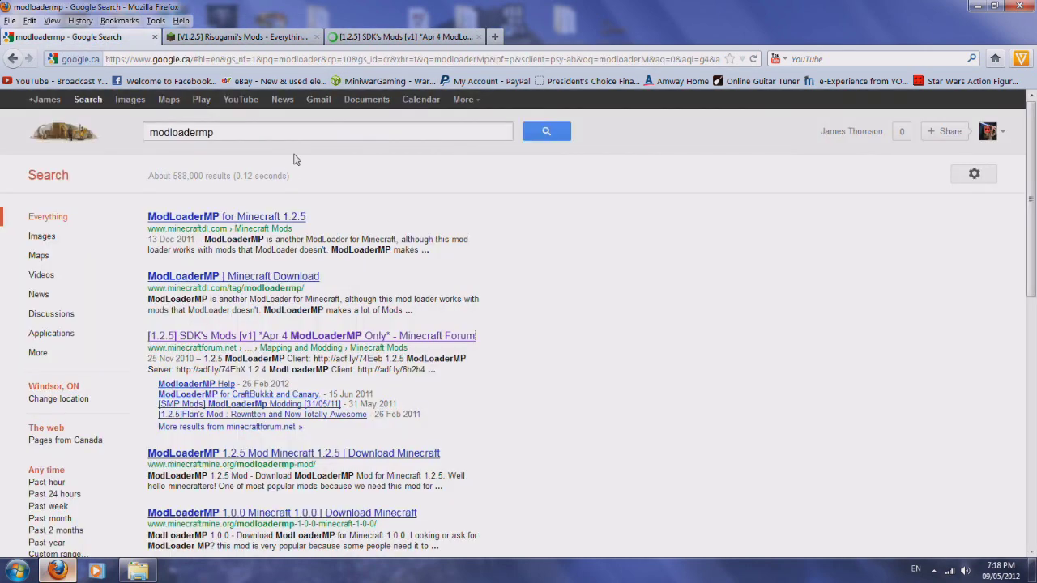
click(73, 37)
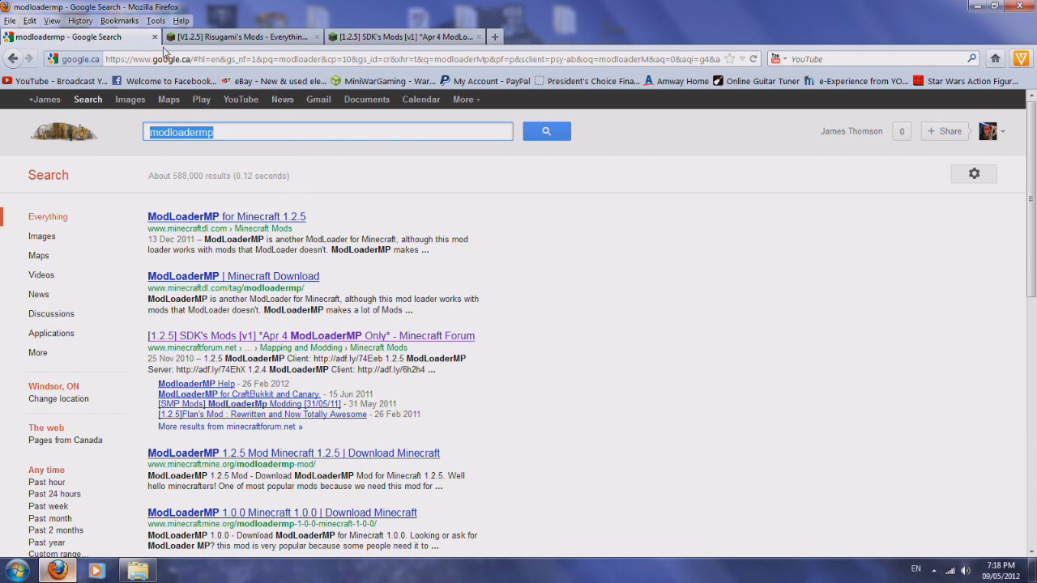
Close the Google results tab and scroll through the Risugami's Mods post.
click(155, 38)
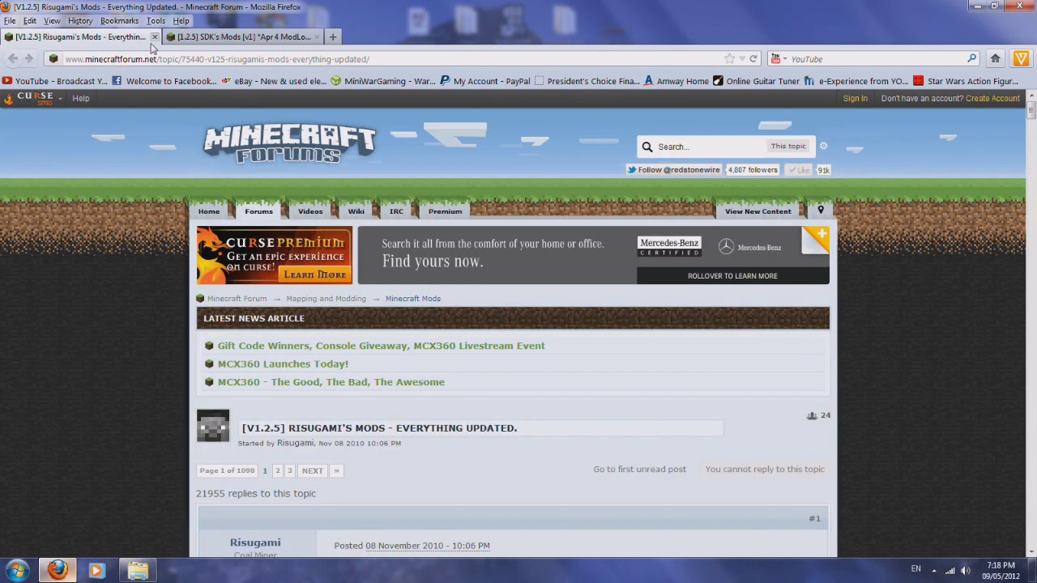
scroll(419, 258, down, 5)
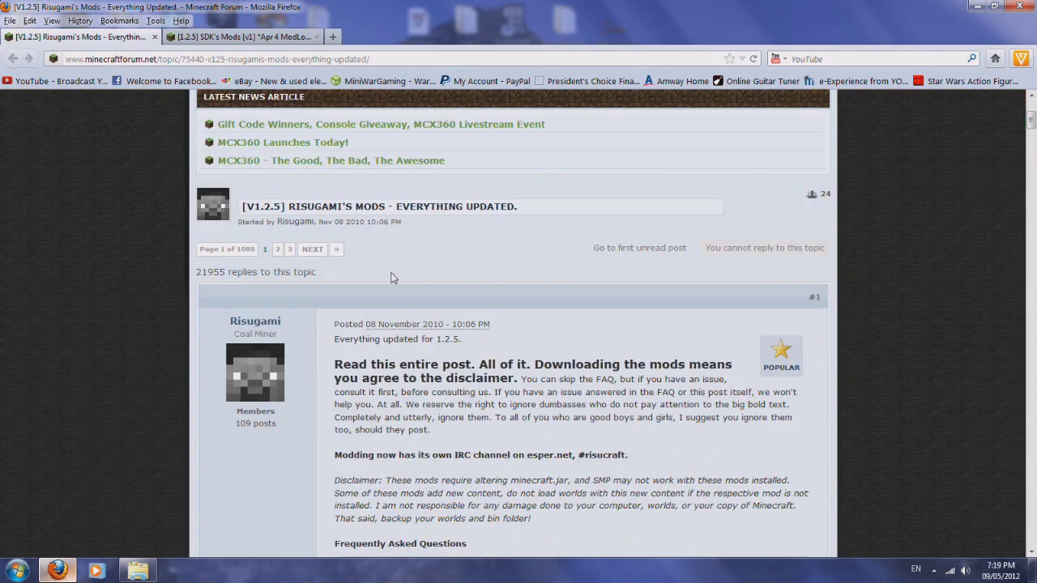
scroll(486, 324, down, 5)
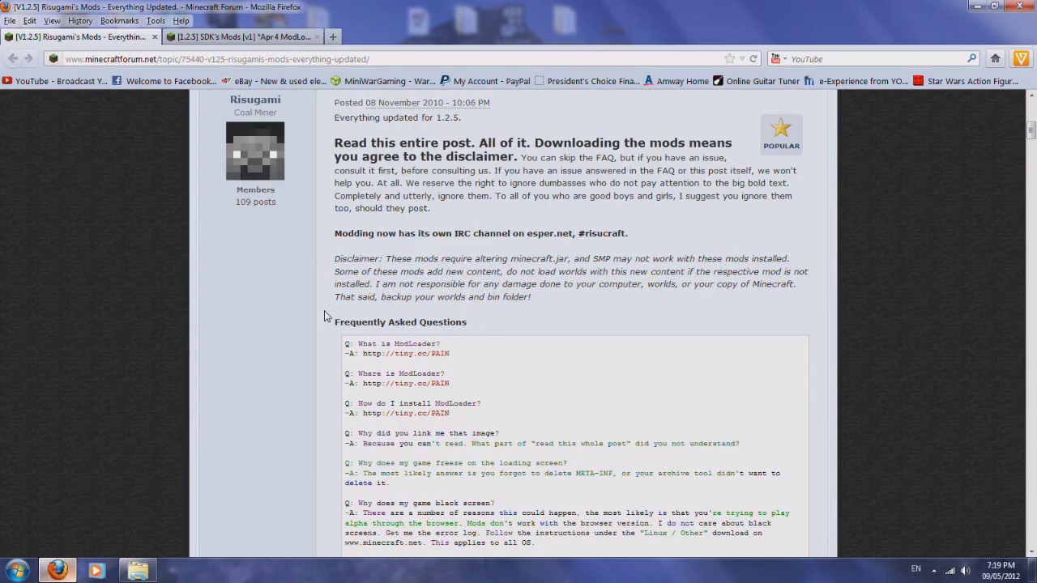
scroll(324, 316, down, 20)
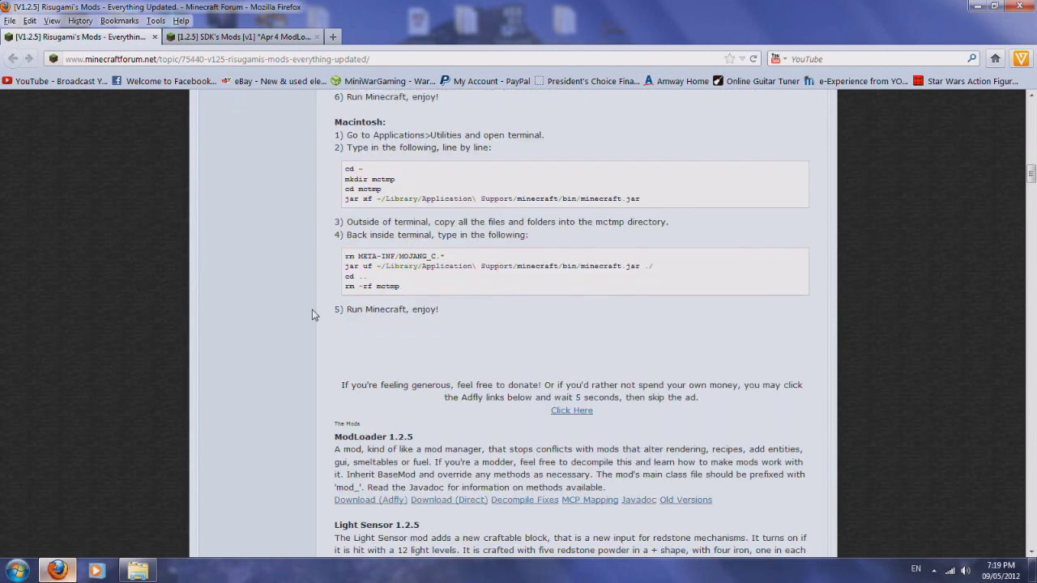
scroll(311, 309, down, 3)
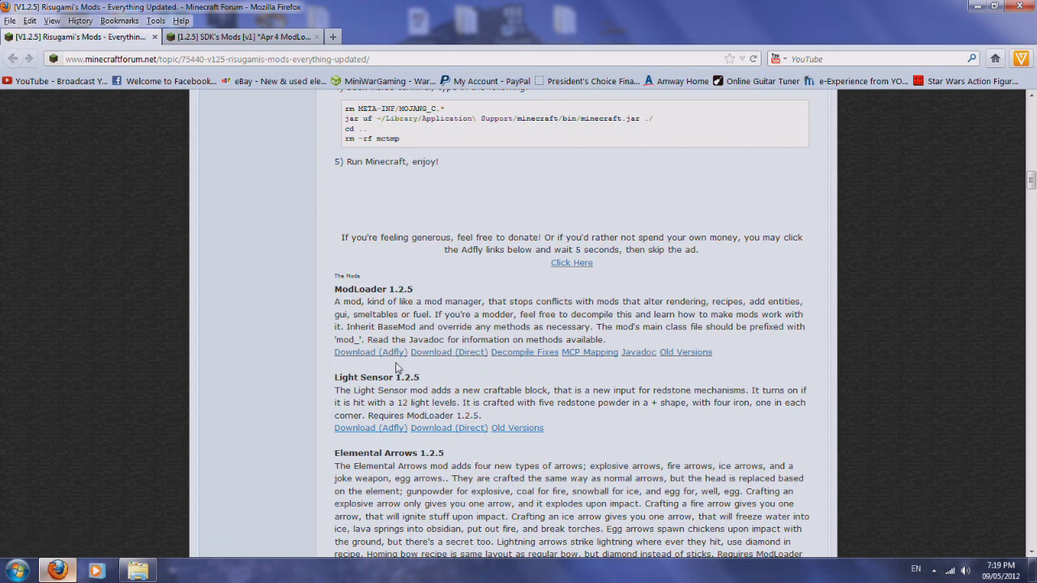
Read through the SDK's Mods thread, then close that tab and the browser.
click(252, 42)
scroll(375, 331, down, 10)
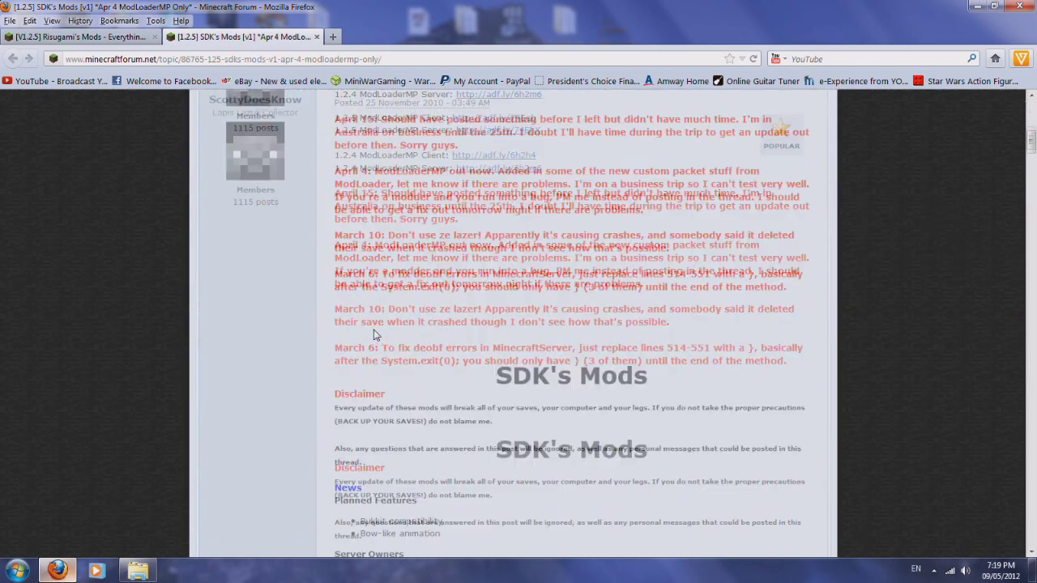
scroll(286, 322, down, 10)
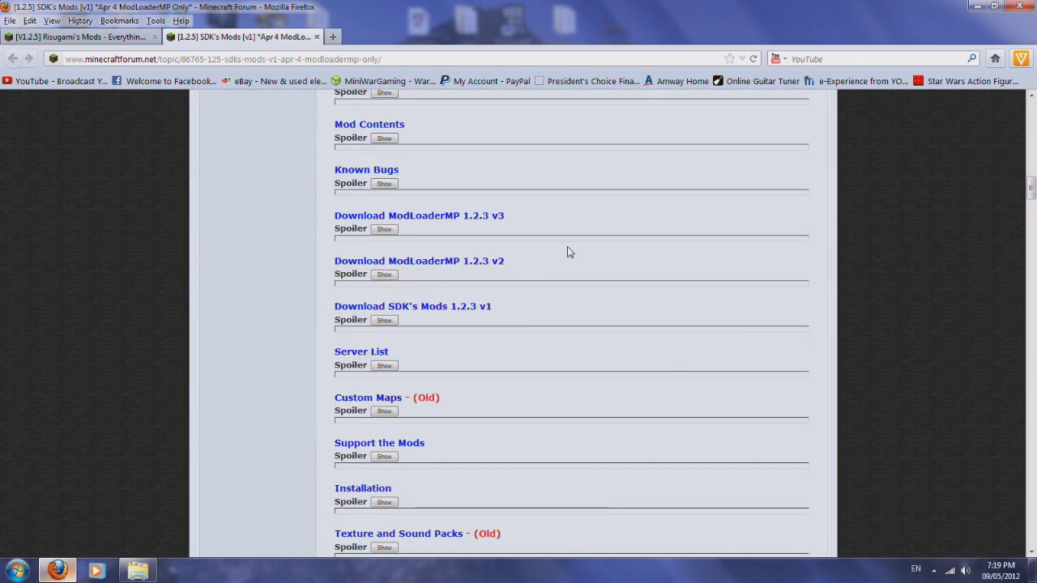
scroll(460, 227, up, 8)
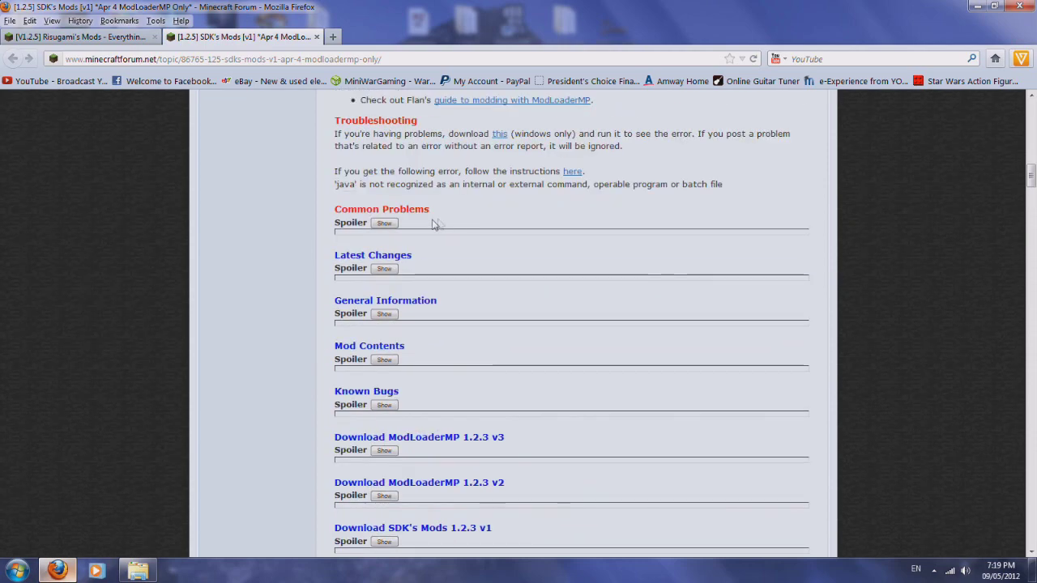
scroll(436, 240, up, 6)
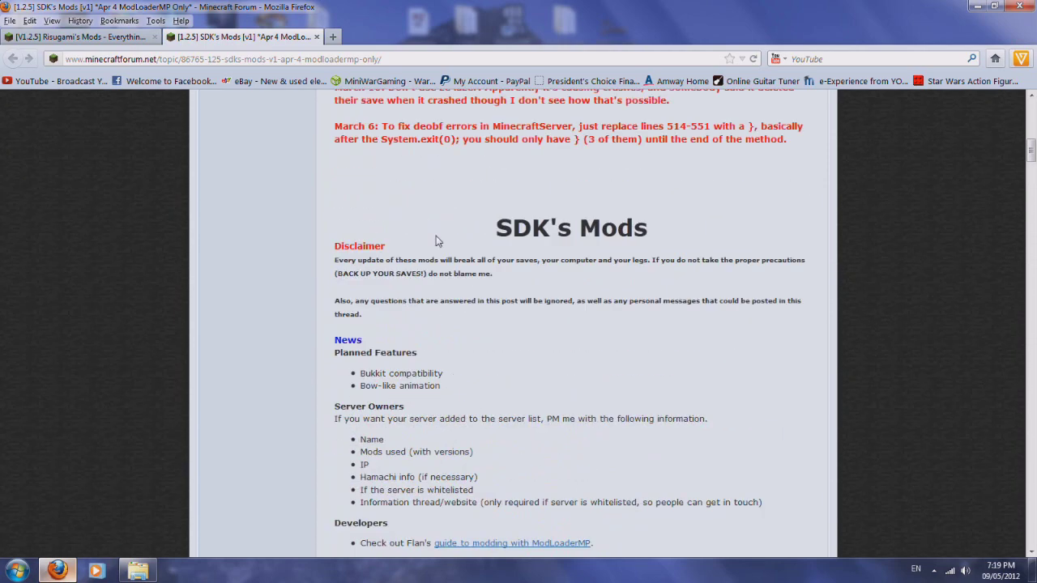
scroll(435, 240, down, 3)
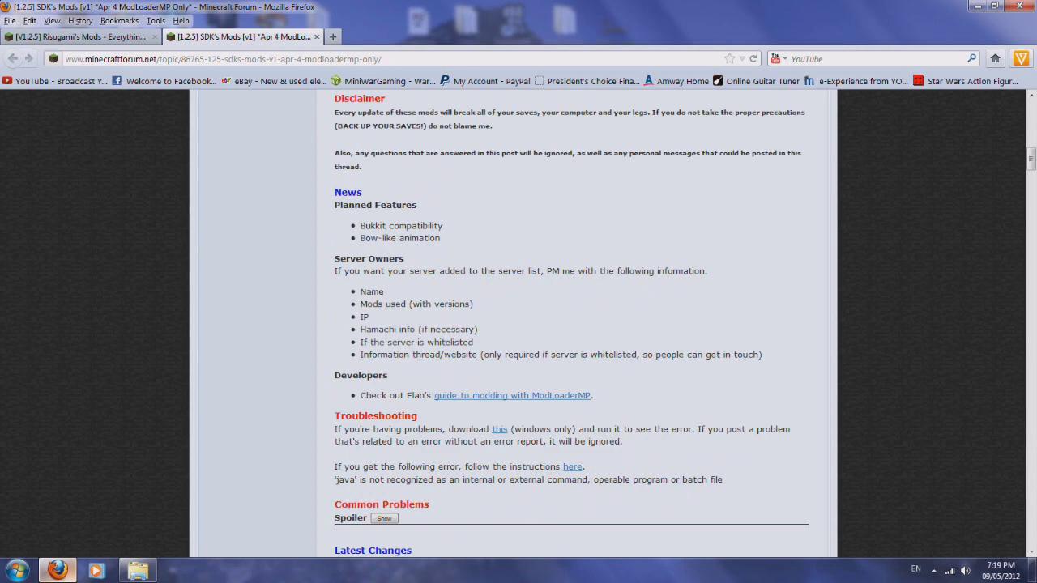
scroll(436, 240, up, 10)
scroll(436, 241, down, 4)
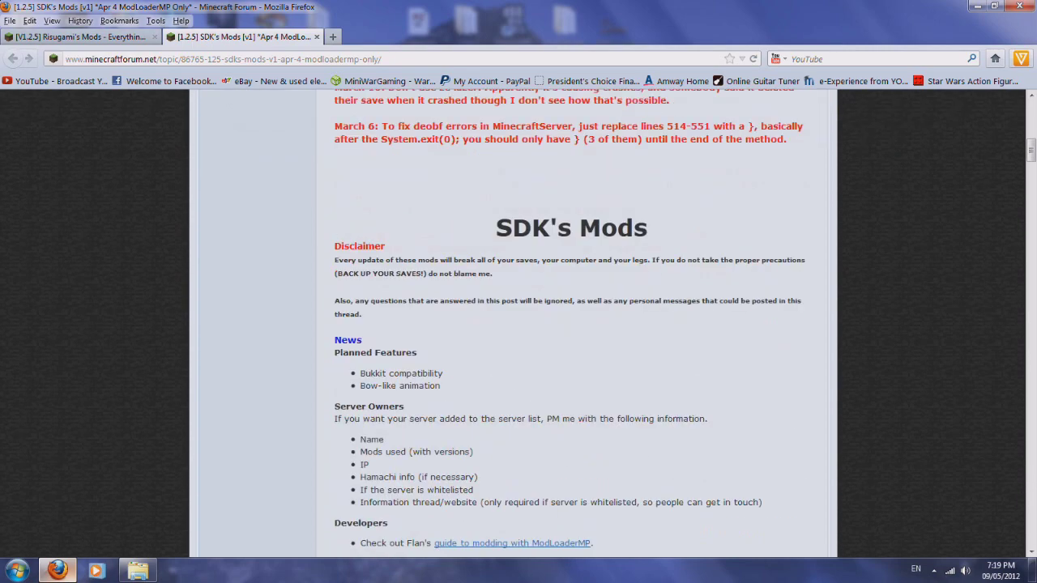
scroll(436, 240, up, 5)
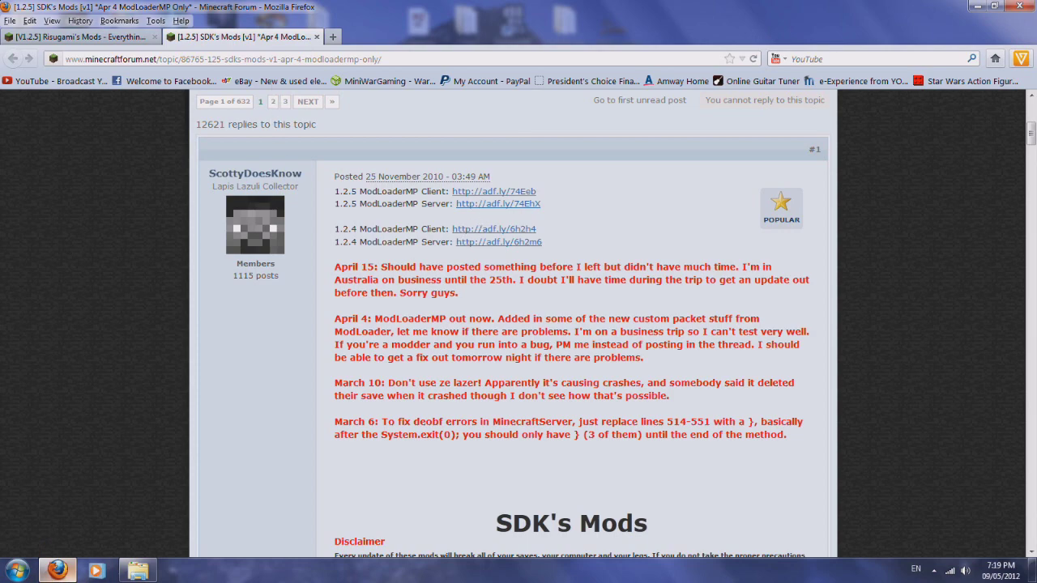
click(318, 38)
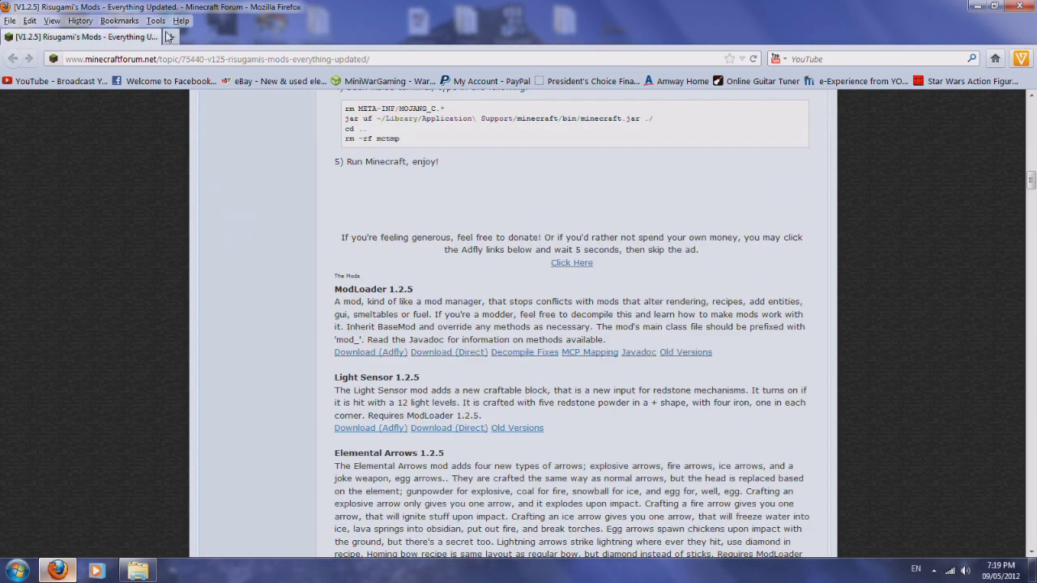
click(1019, 6)
Open minecraft_server.jar as an archive in 7-Zip from its right-click 7-Zip menu.
drag(373, 173, 618, 168)
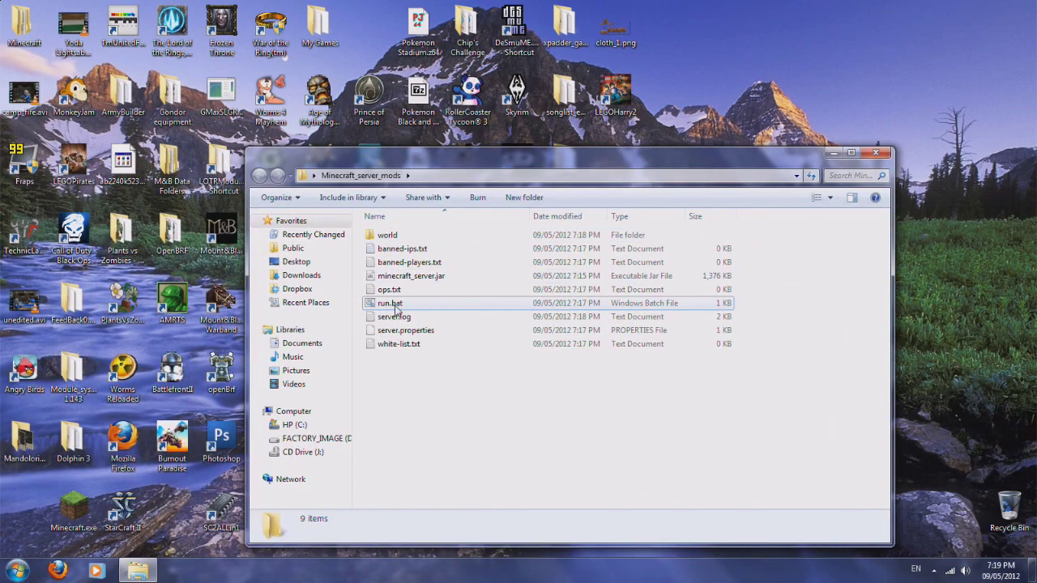
right_click(411, 277)
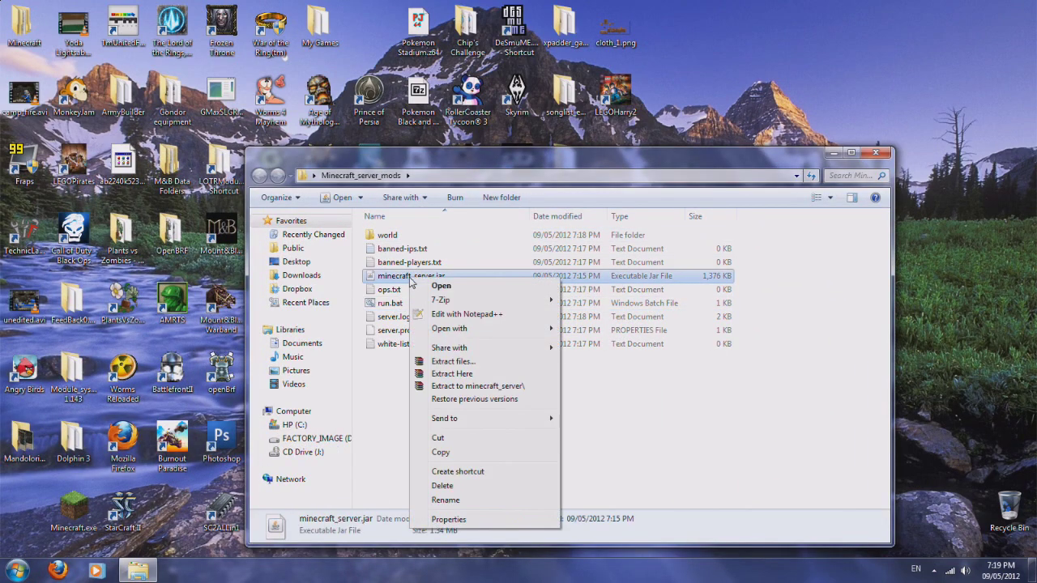
mouse_move(459, 306)
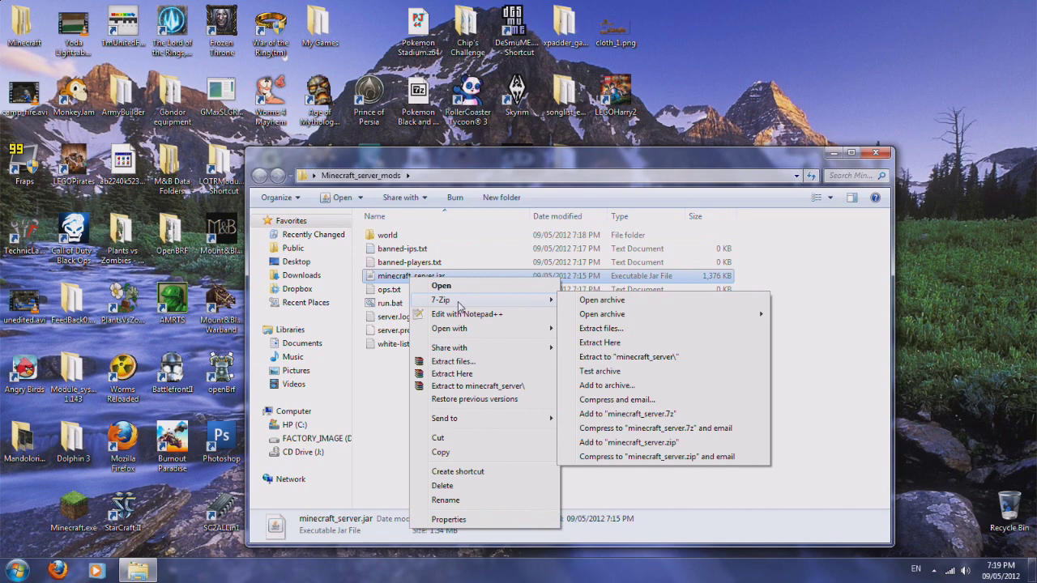
click(618, 302)
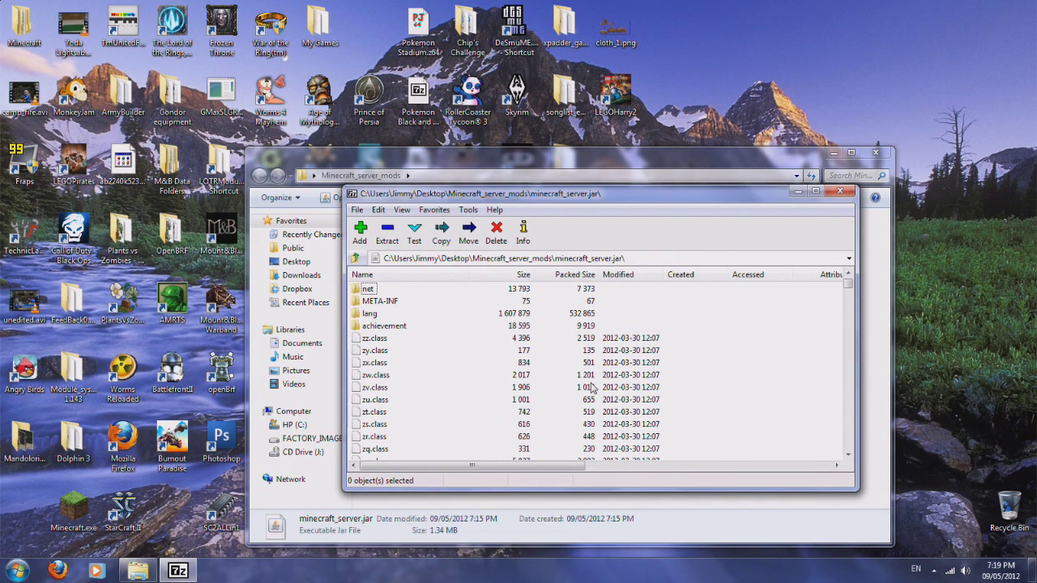
Find and open Better Enchanting Server V127.zip in 7-Zip via Start menu search.
click(16, 570)
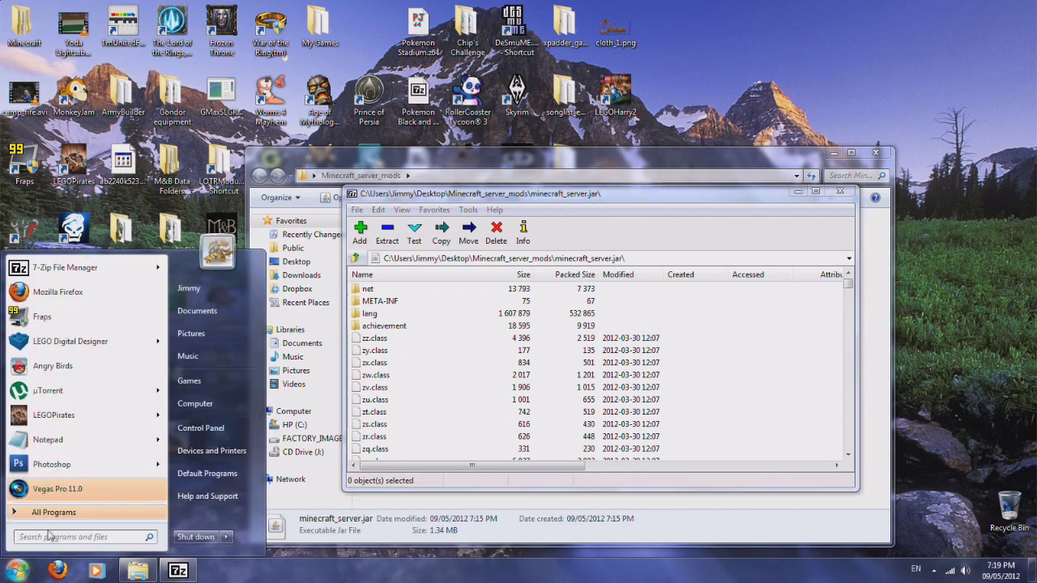
text(better)
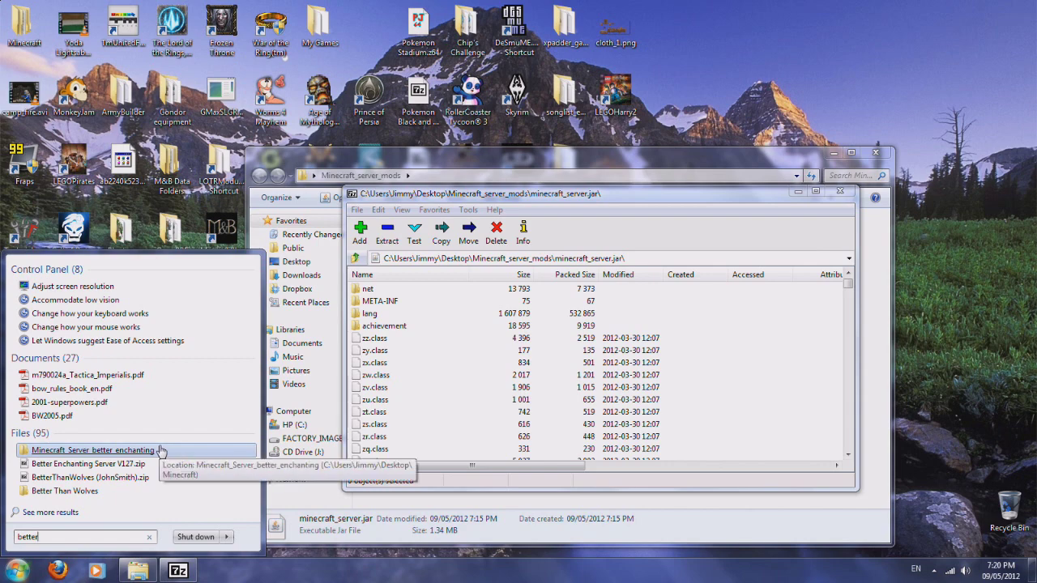
drag(39, 536, 2, 549)
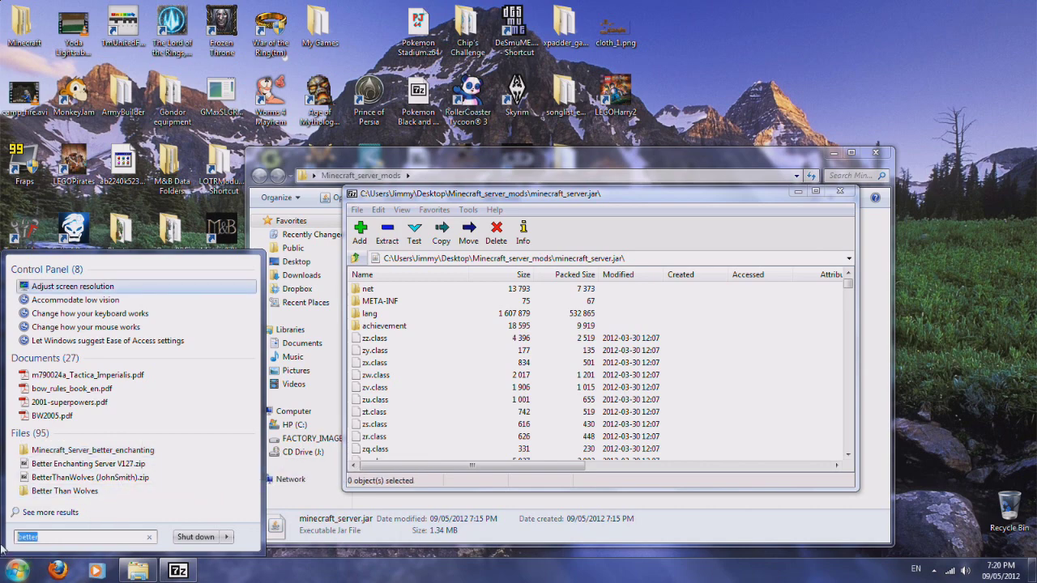
click(89, 464)
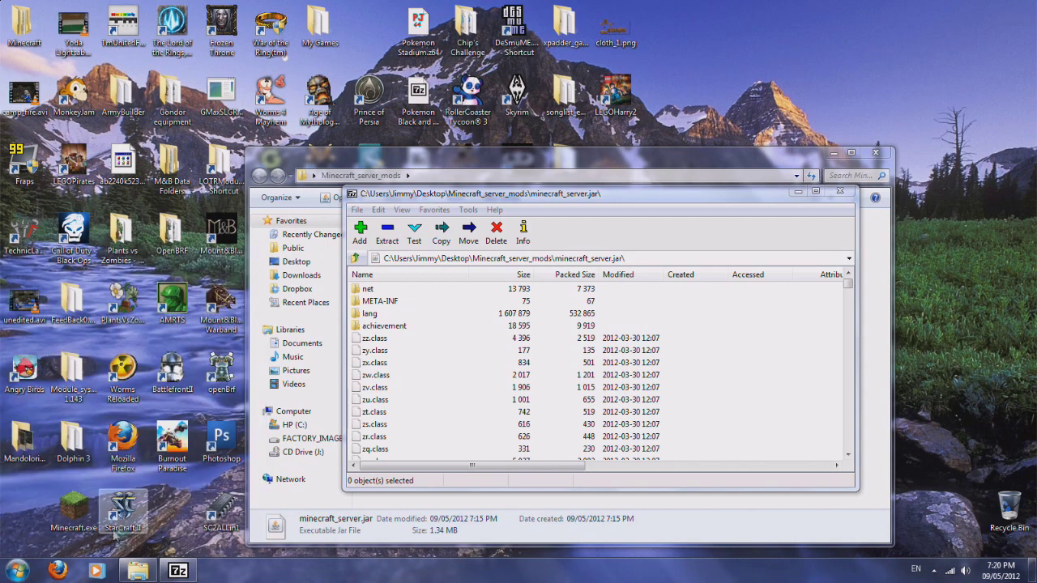
Search for modloadermp and open ModLoaderMP Server 1.2.5 v1.zip in 7-Zip.
click(37, 573)
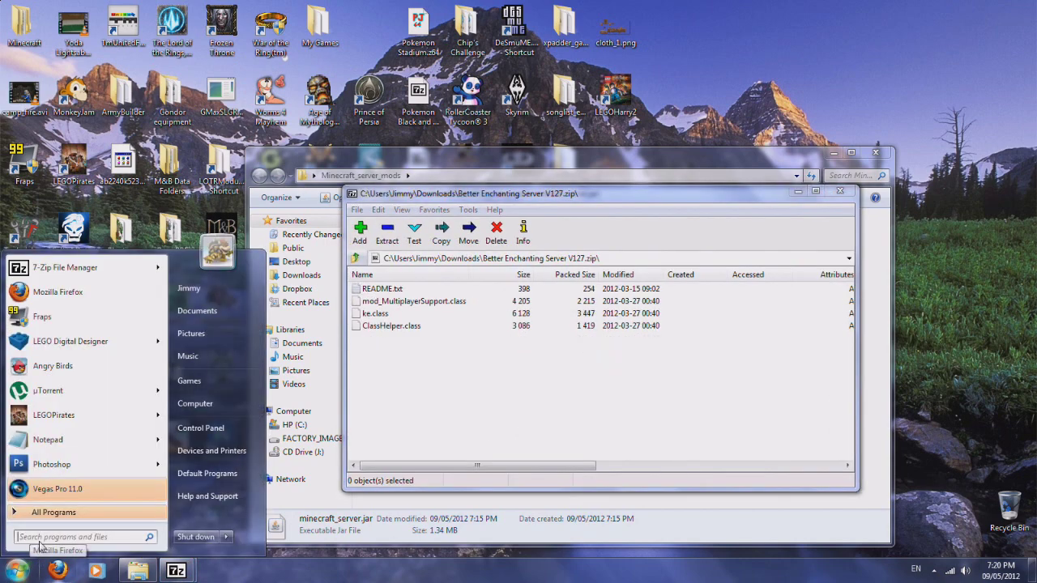
text(modload)
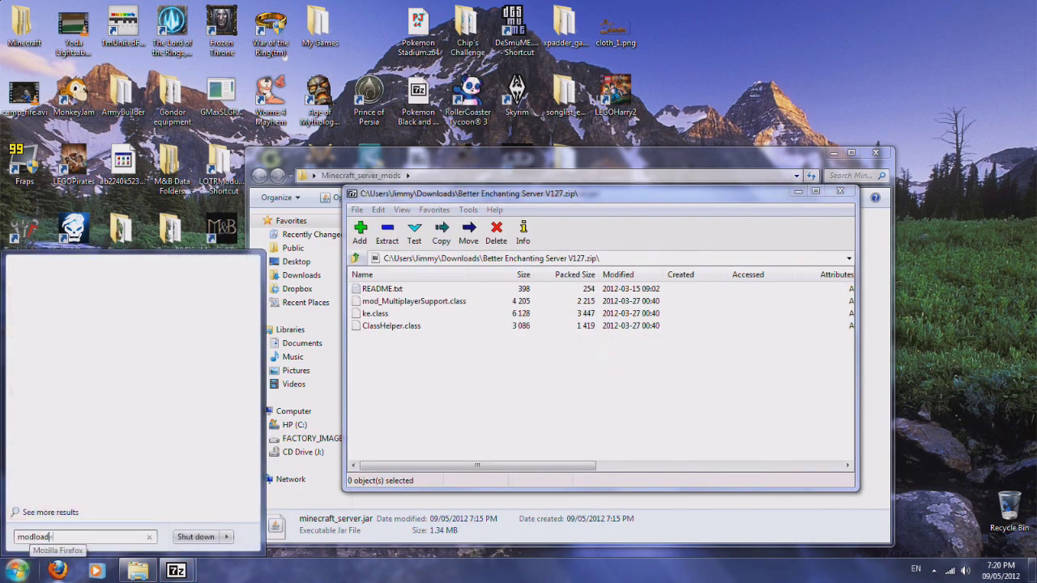
text(ermp)
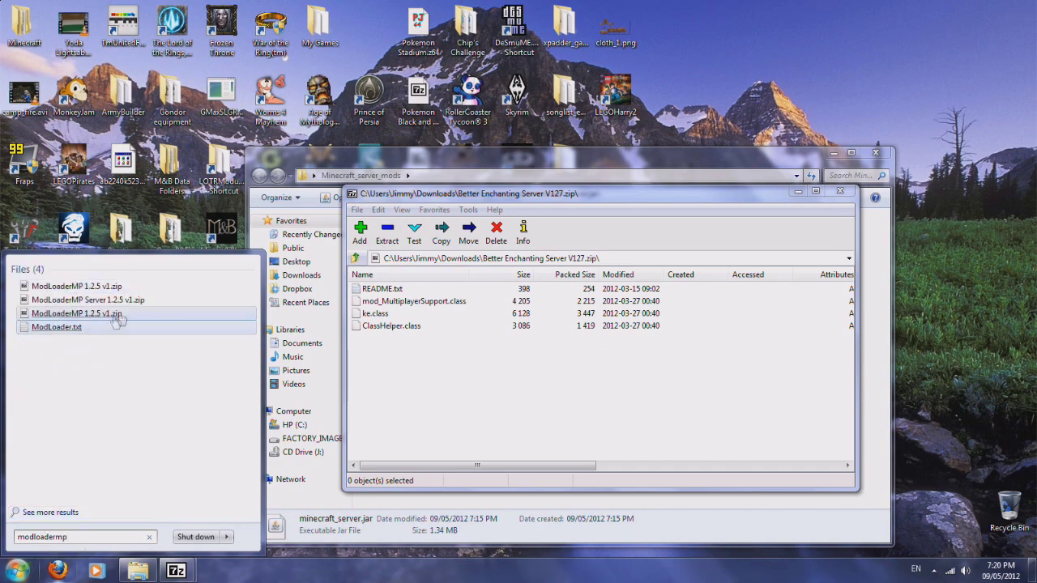
click(84, 299)
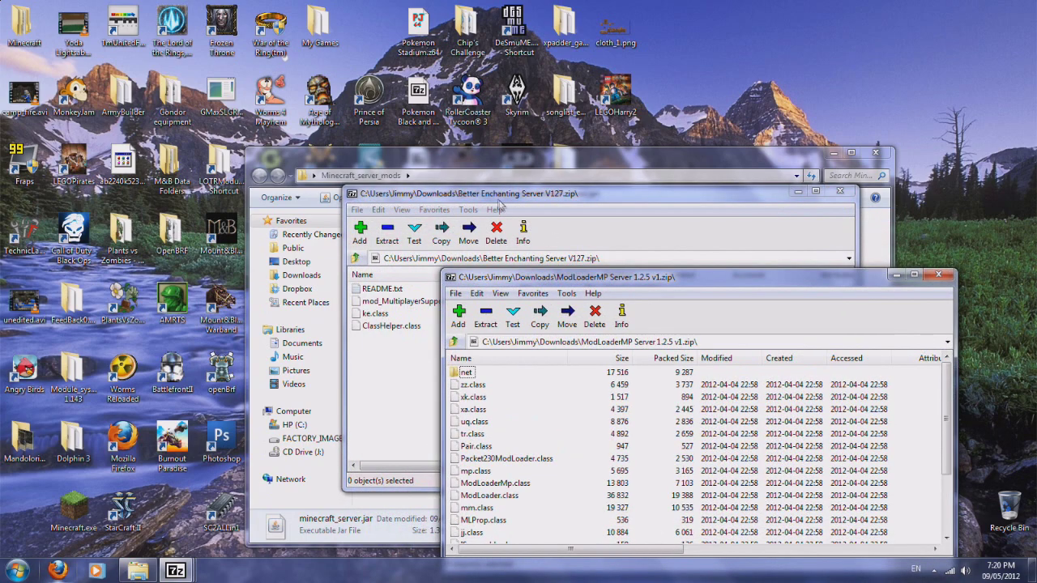
Drag the four Better Enchanting Server V127 files into the minecraft_server.jar window and confirm the copy.
mouse_move(465, 194)
mouse_down()
mouse_move(233, 129)
mouse_move(80, 34)
mouse_up()
mouse_move(604, 298)
mouse_down()
mouse_move(550, 264)
mouse_move(573, 216)
mouse_up()
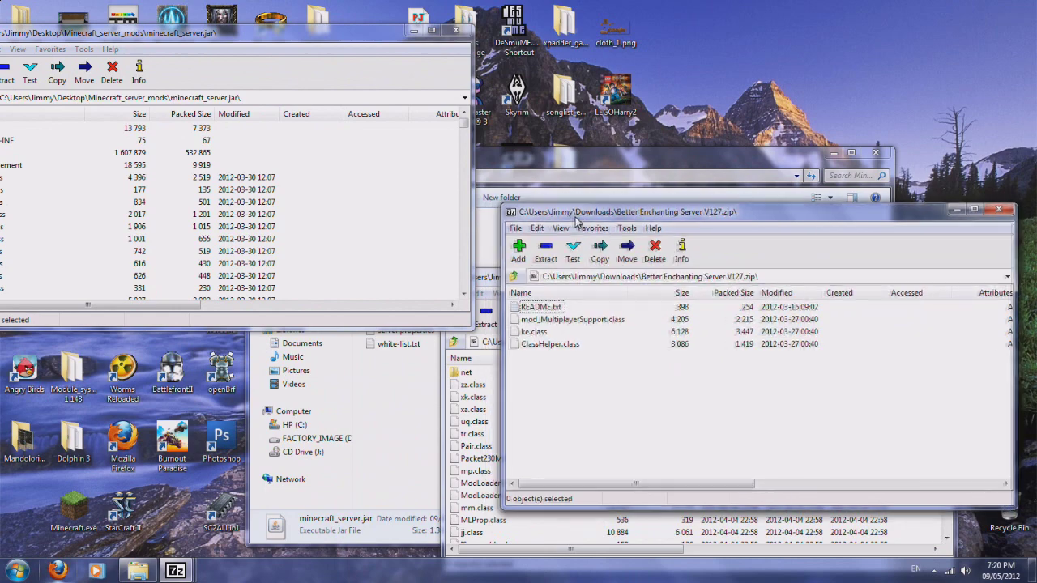
drag(579, 398, 512, 301)
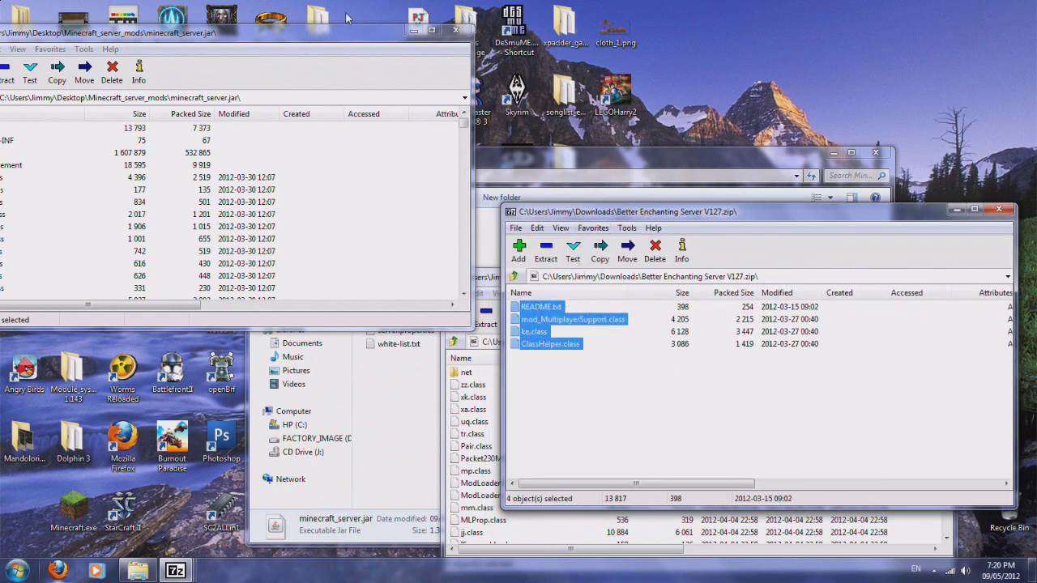
drag(348, 37, 395, 38)
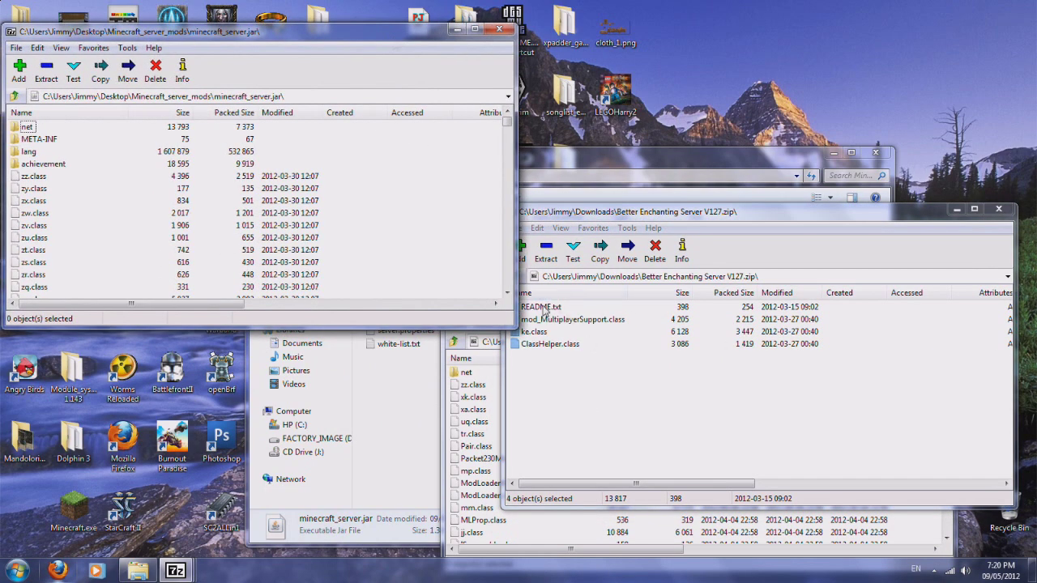
drag(544, 312, 430, 201)
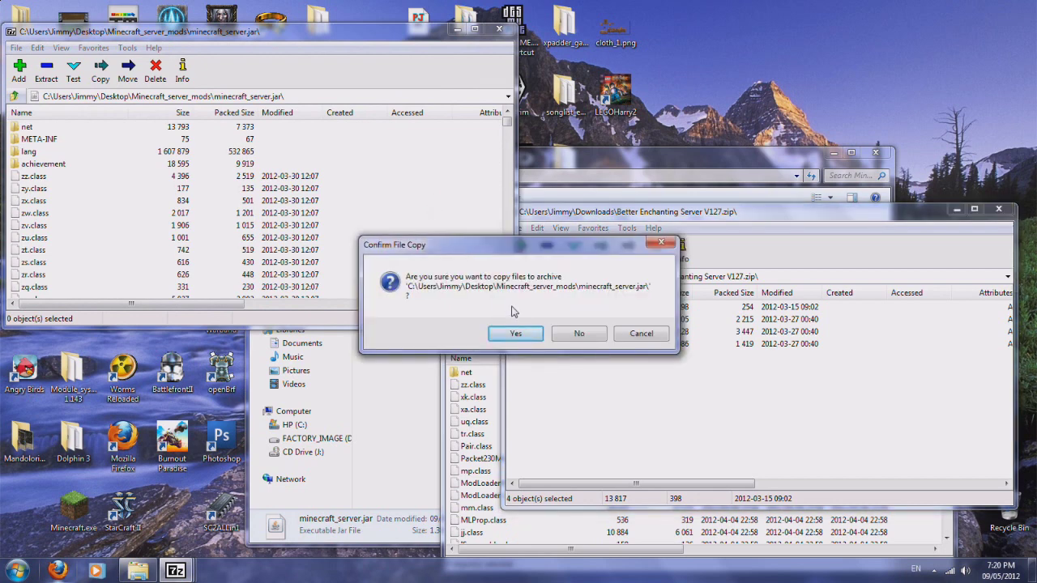
click(517, 334)
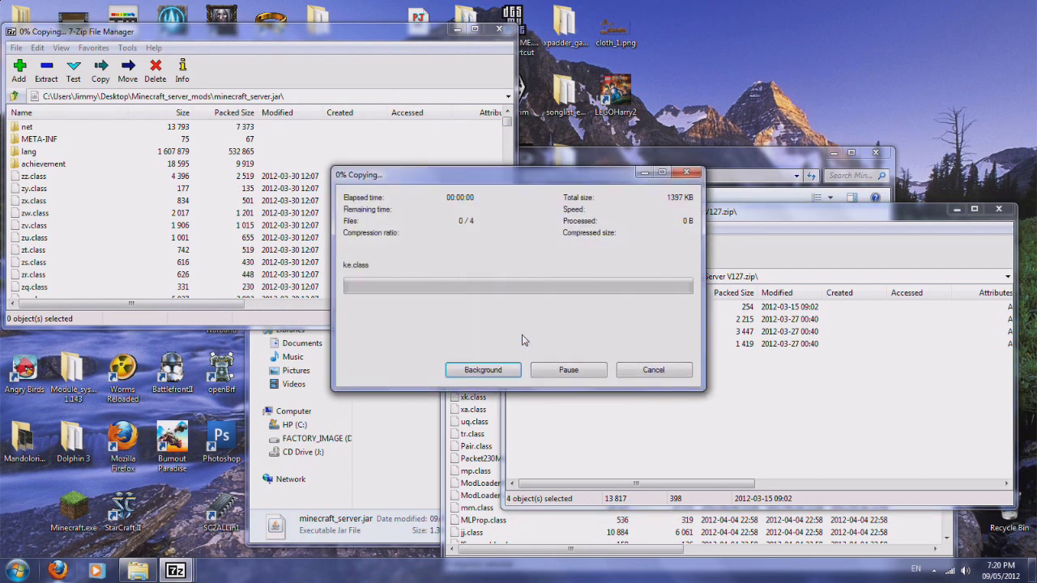
Close the Better Enchanting archive and copy all 21 ModLoaderMP Server items into minecraft_server.jar.
click(999, 209)
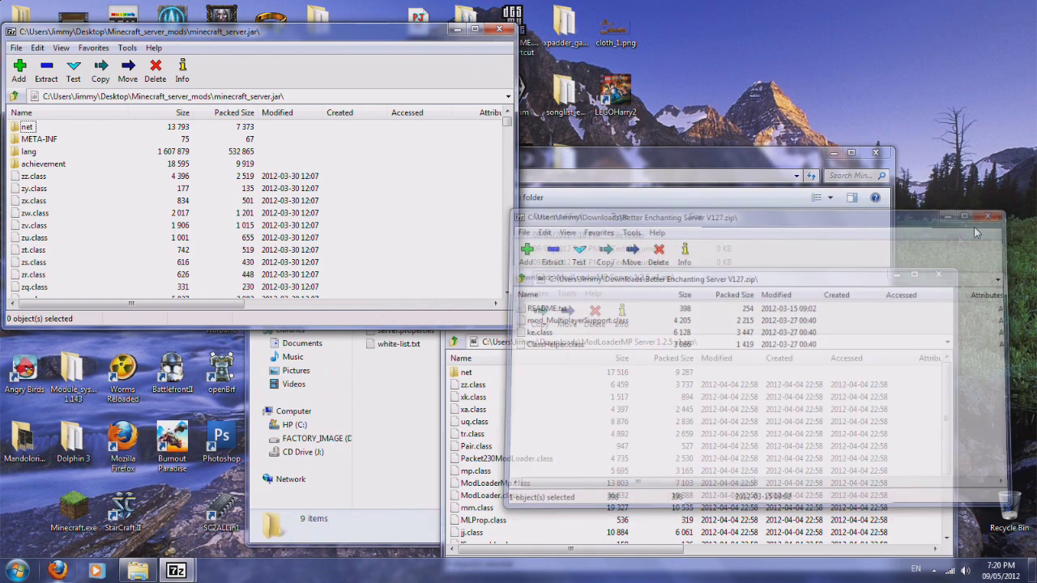
drag(628, 283, 634, 212)
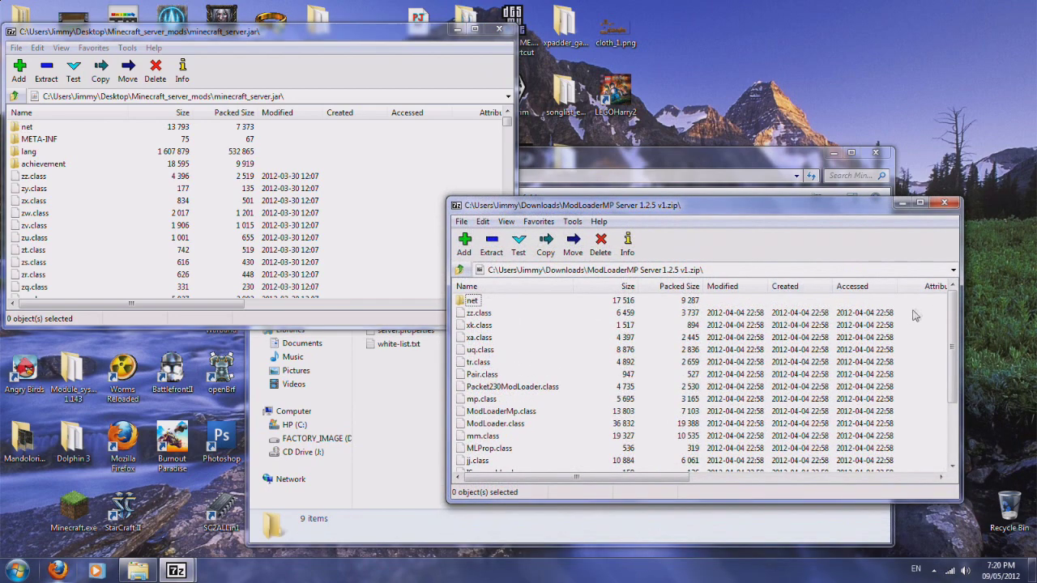
mouse_move(921, 306)
mouse_down()
mouse_move(690, 330)
mouse_move(466, 381)
mouse_move(410, 565)
mouse_move(457, 501)
mouse_up()
drag(508, 327, 364, 226)
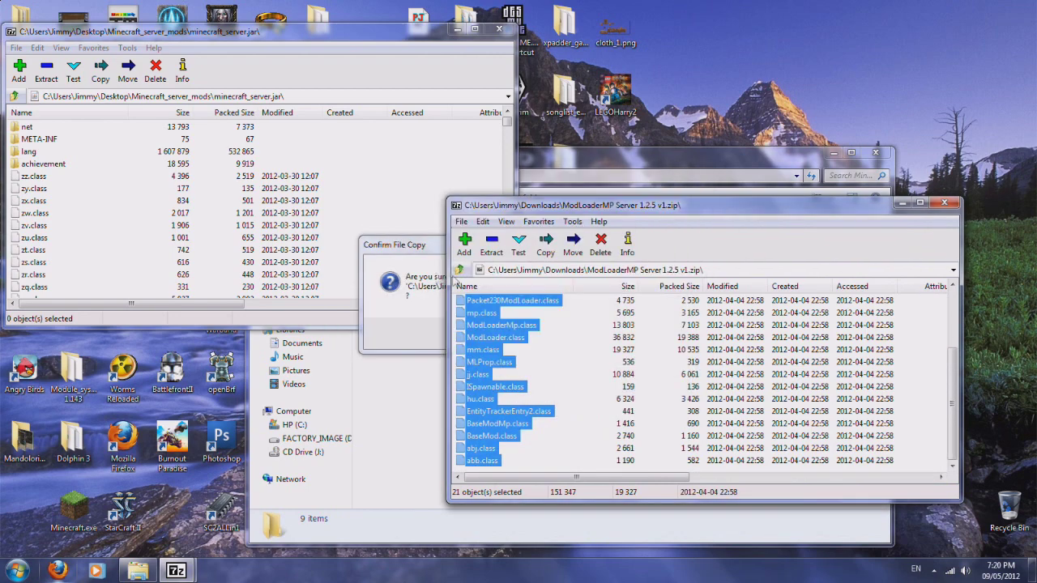
click(515, 333)
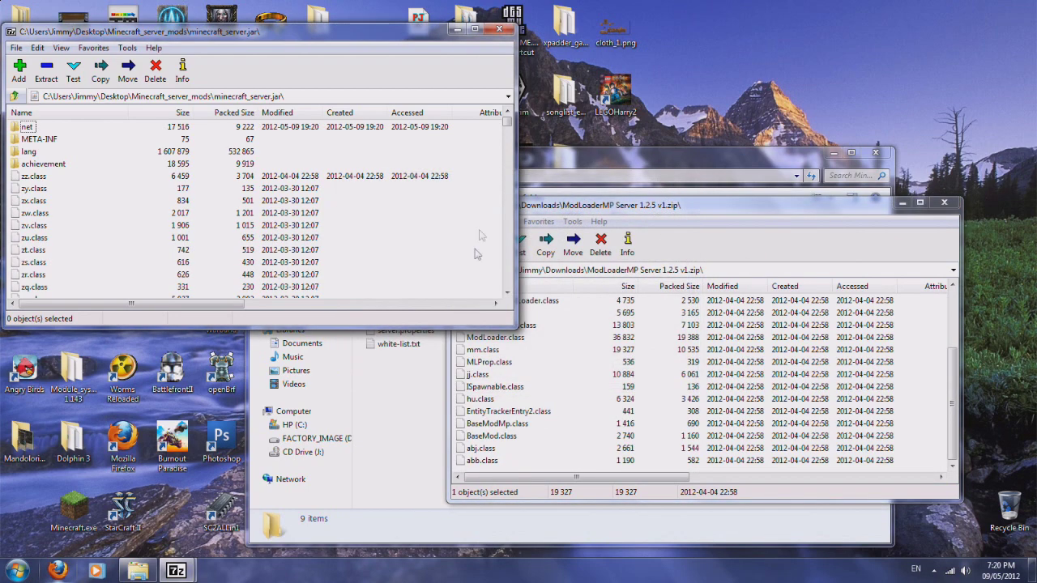
Close the ModLoaderMP Server archive window and reposition the minecraft_server.jar window.
drag(765, 213, 735, 208)
click(913, 197)
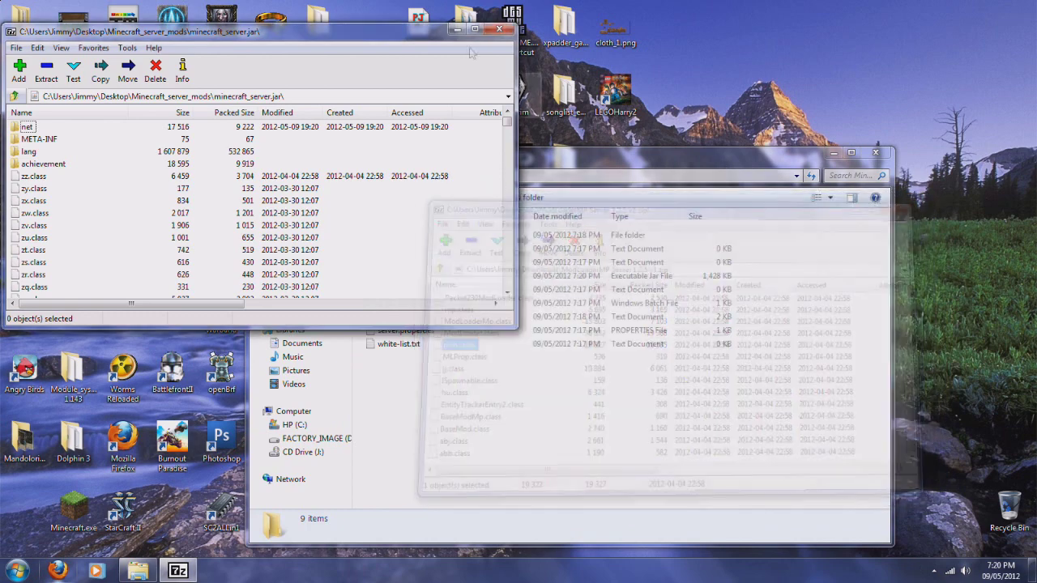
drag(375, 38, 461, 67)
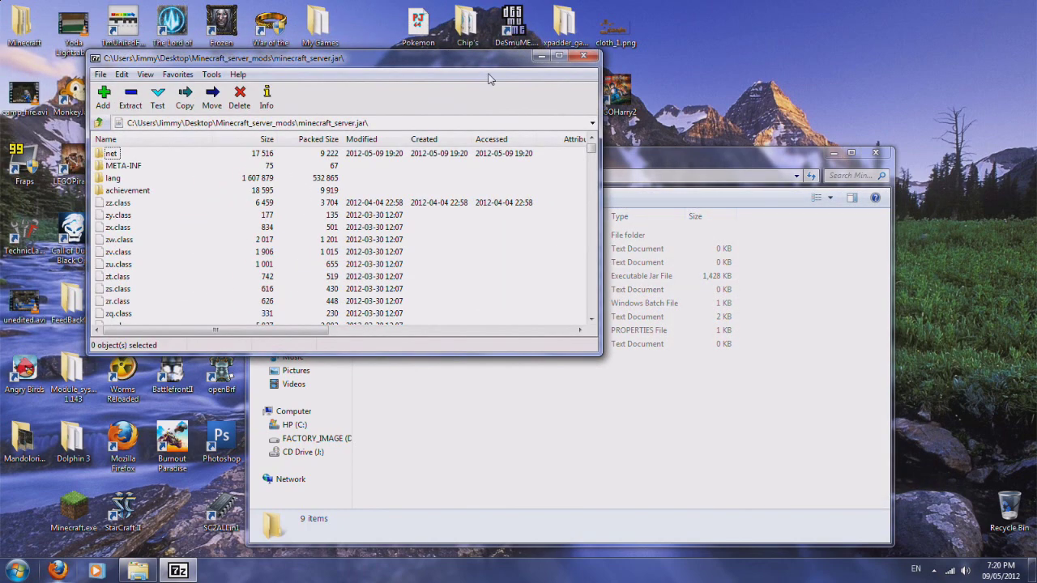
scroll(417, 231, down, 20)
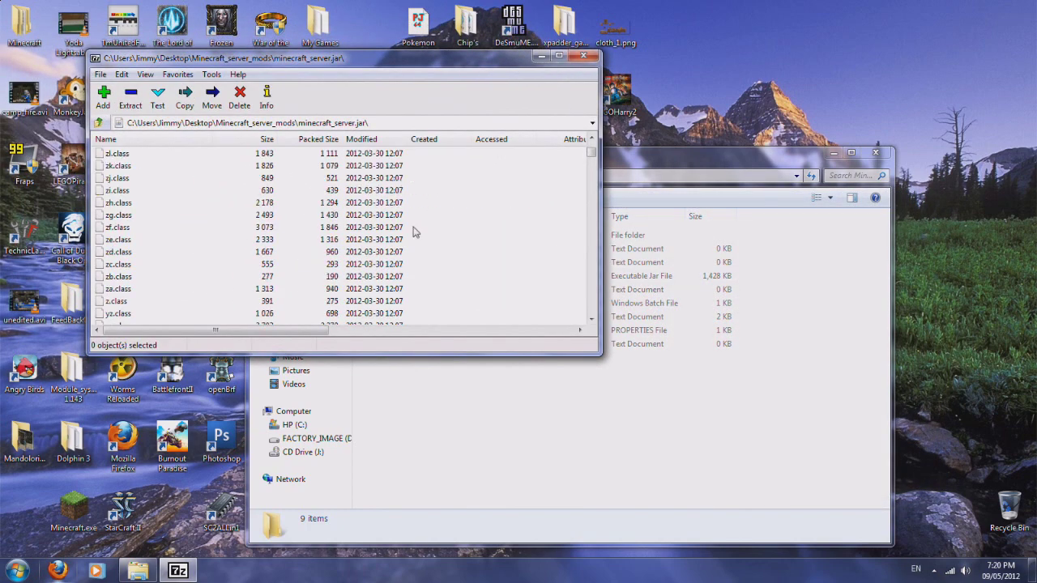
Close the jar archive, run run.bat until the modded server reports Done, then stop it and close the folder.
click(582, 56)
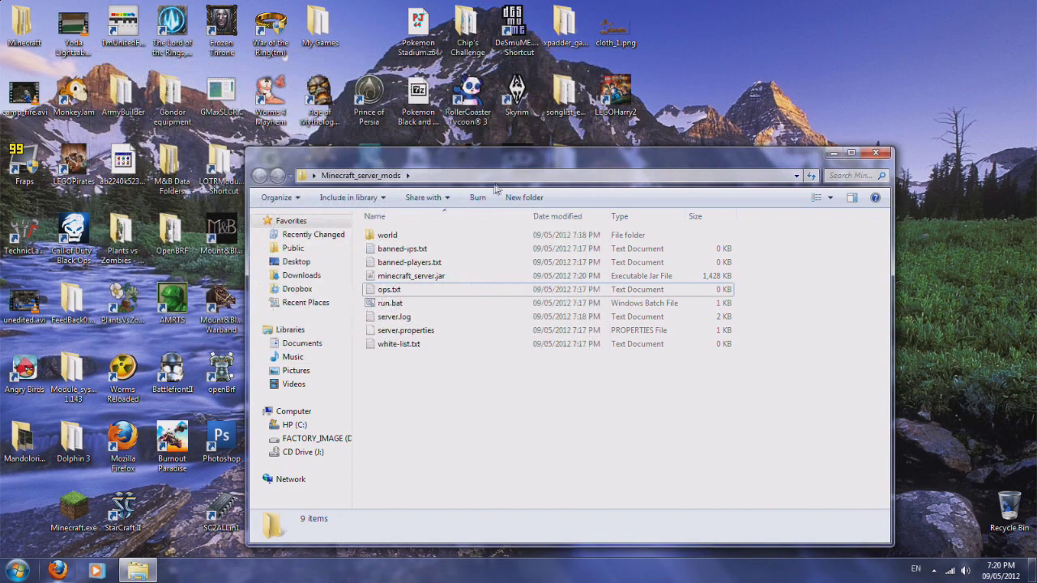
click(392, 306)
double_click(392, 310)
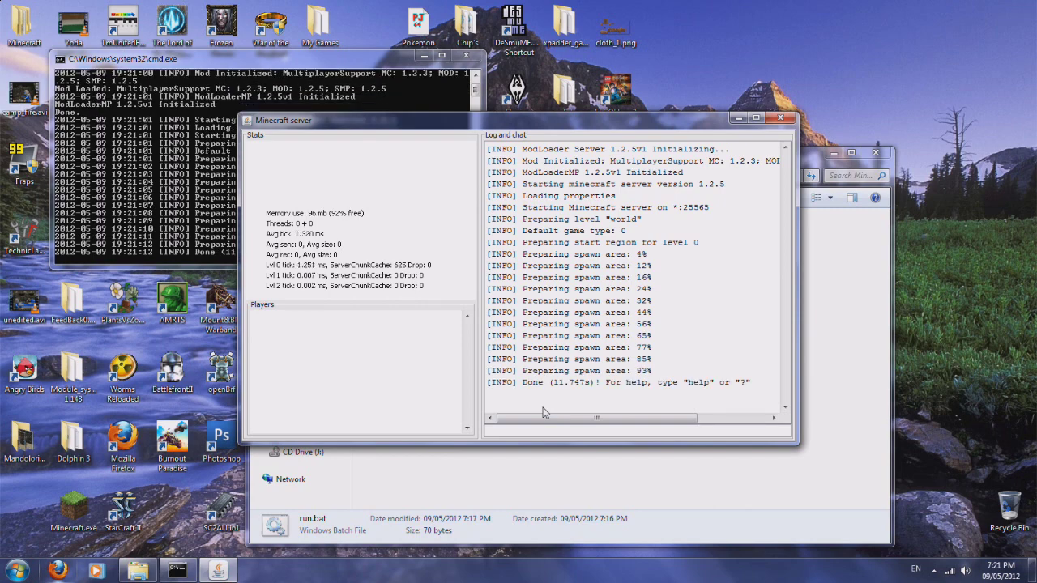
click(781, 119)
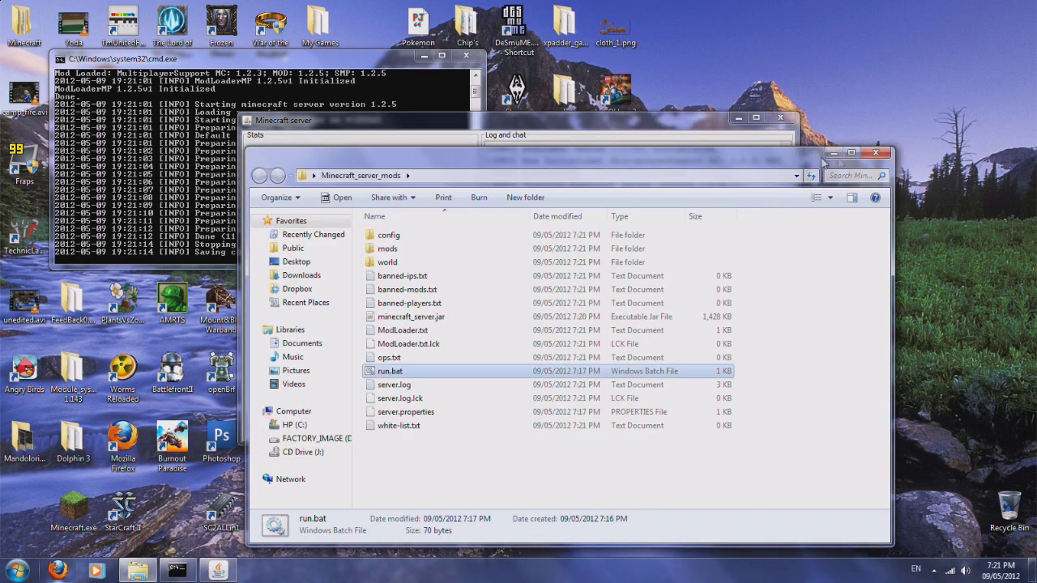
click(876, 152)
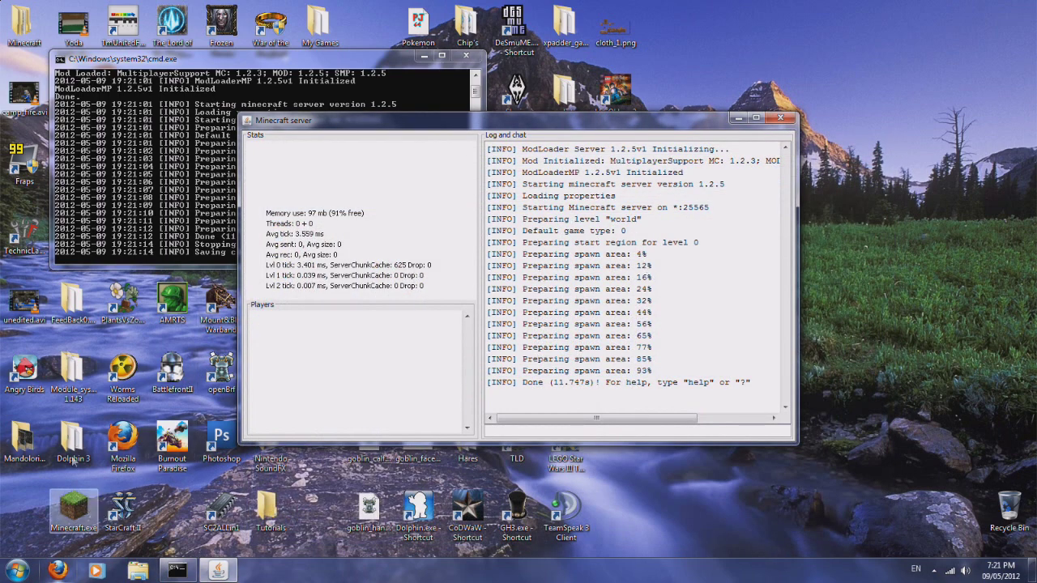
Browse Minecraft > .minecraft > bin to review the jars, then close it and the finished console.
double_click(23, 24)
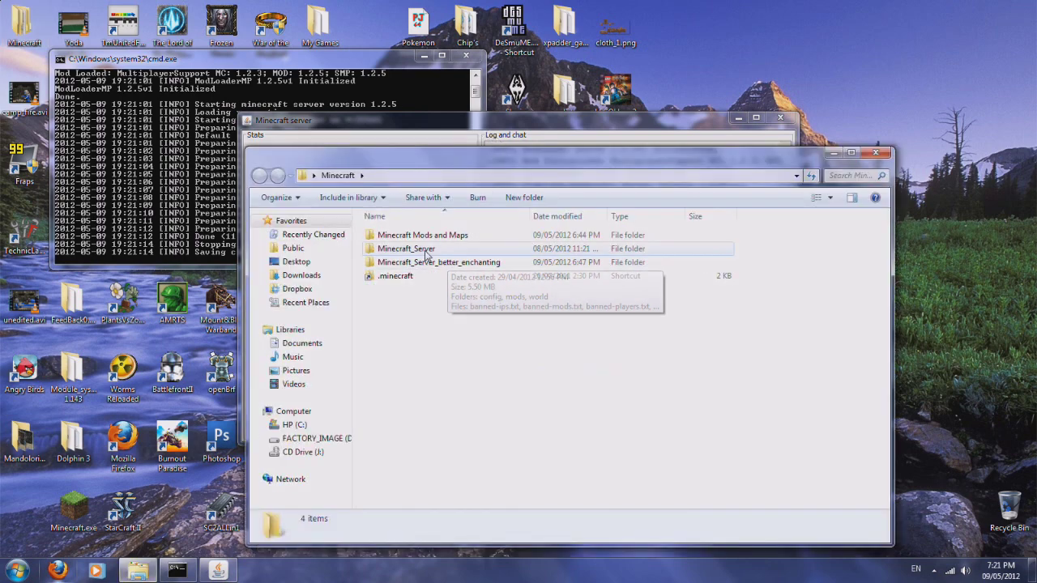
double_click(396, 279)
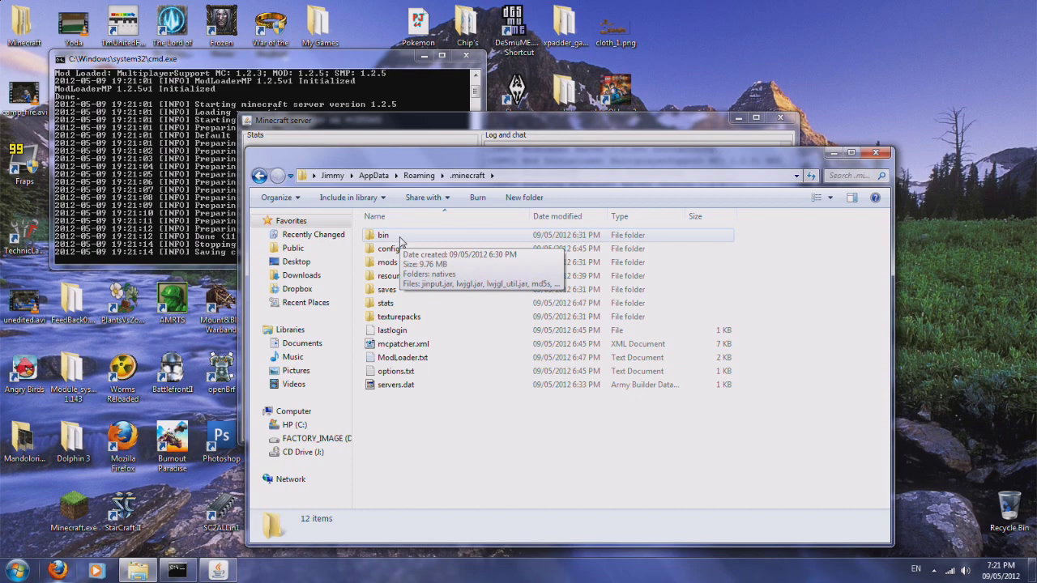
double_click(400, 239)
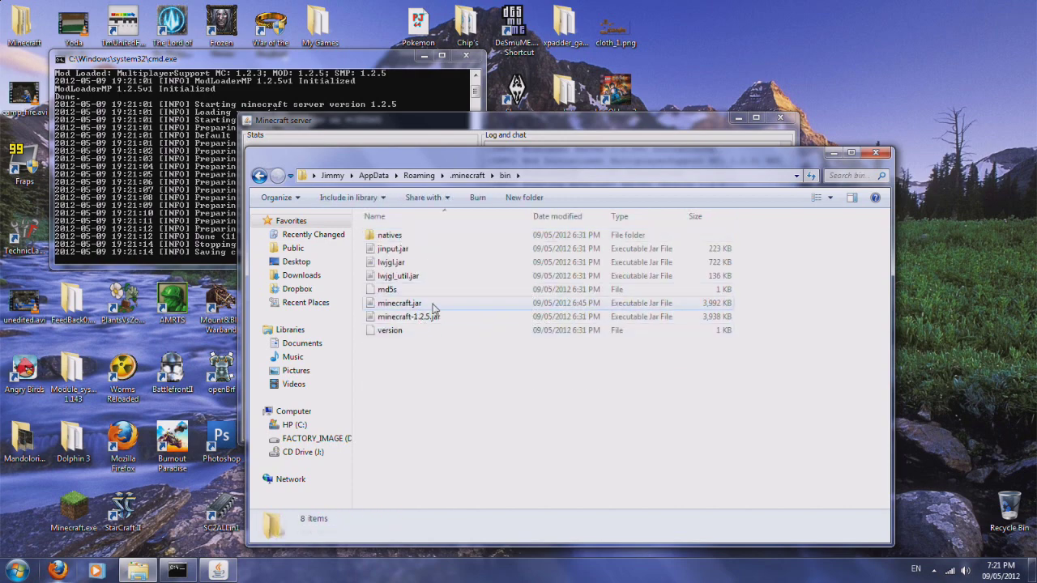
click(878, 153)
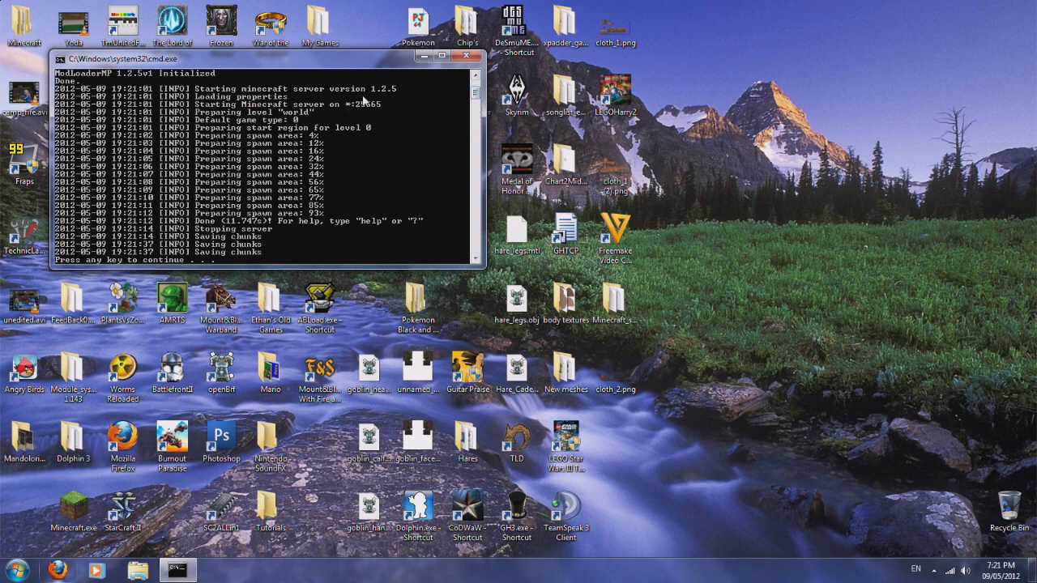
key(Return)
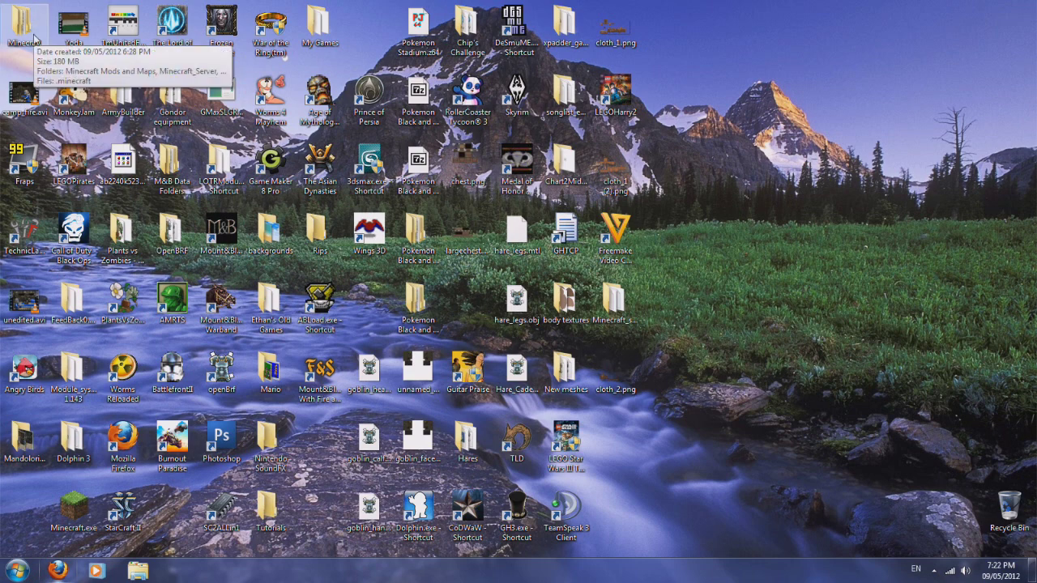
Relaunch the server from run.bat in the server mods folder, close the folder, and start Minecraft.exe.
double_click(600, 311)
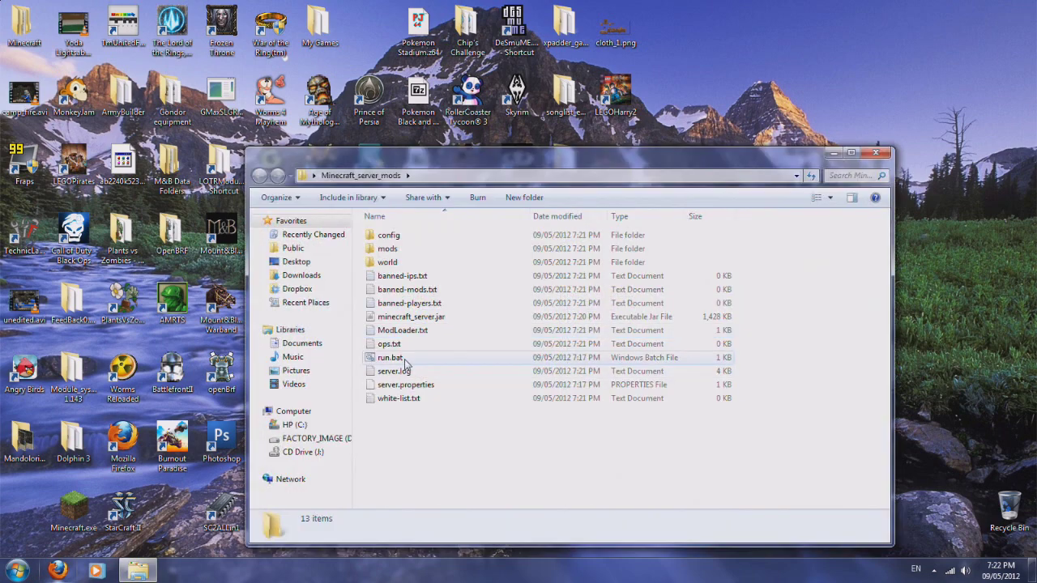
double_click(447, 359)
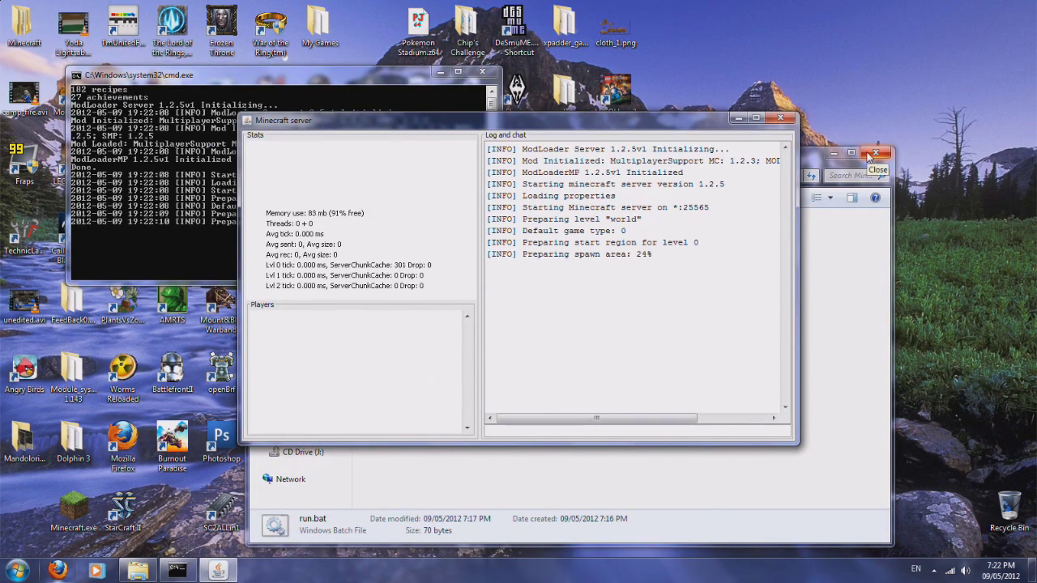
click(871, 154)
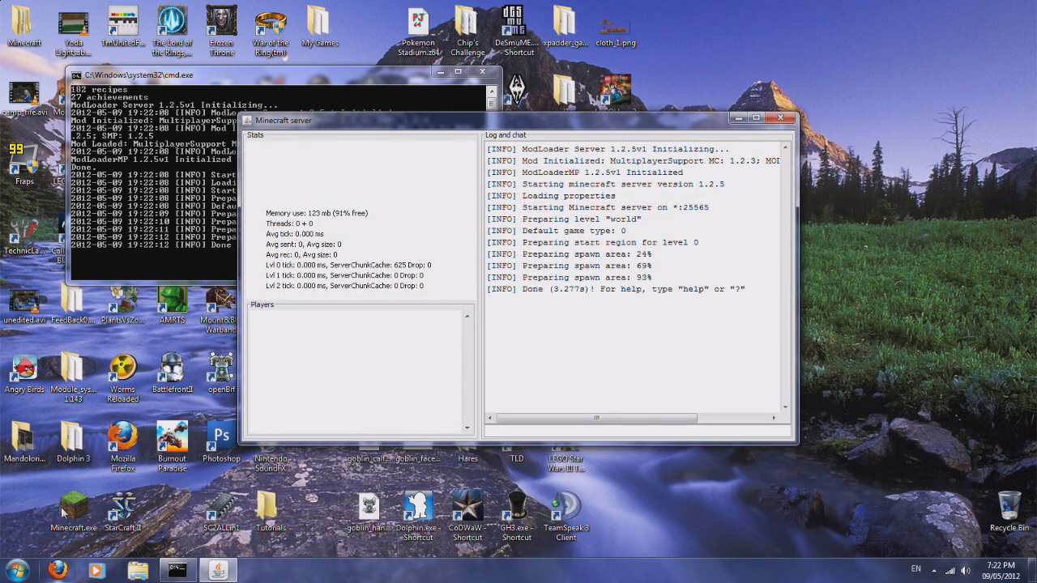
double_click(70, 516)
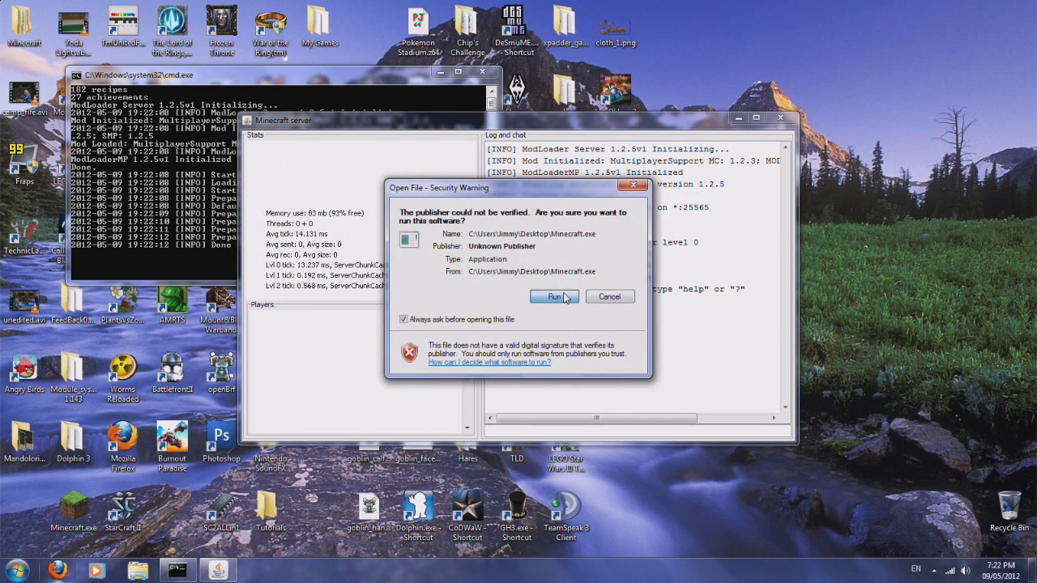
Run the client past the security warning, log in, and join the local server from Multiplayer.
click(608, 297)
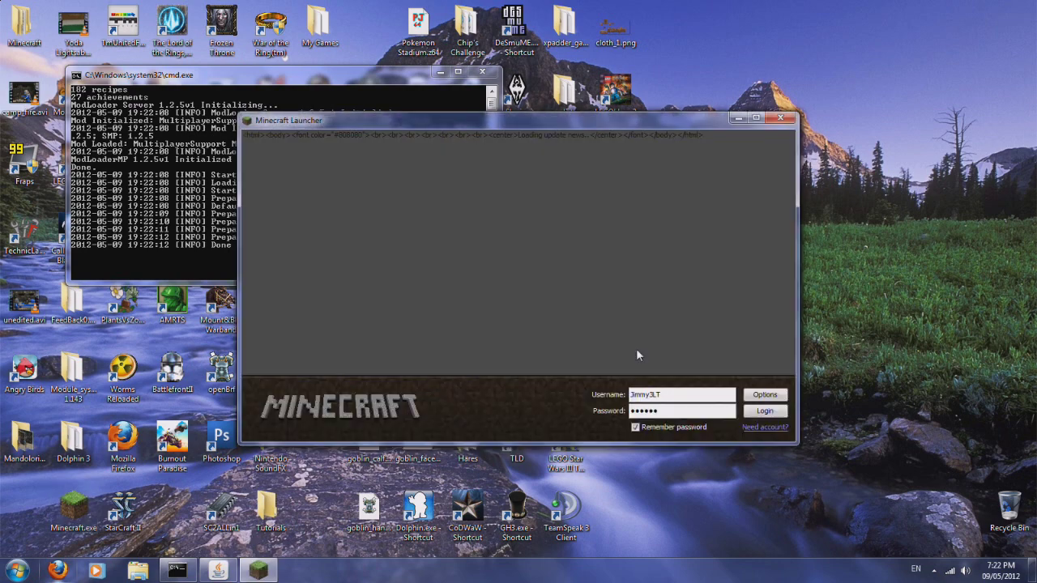
click(772, 418)
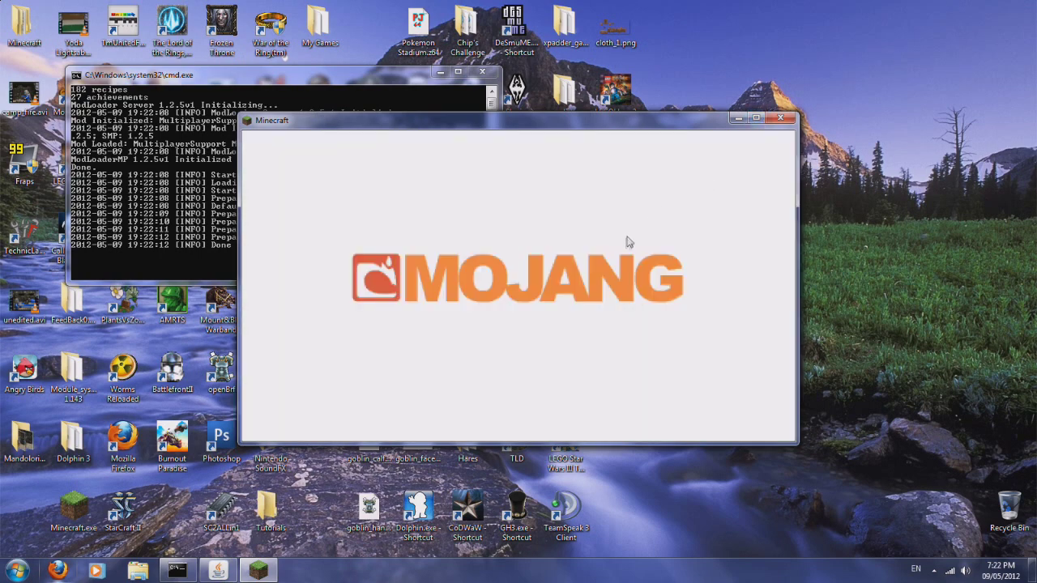
click(526, 315)
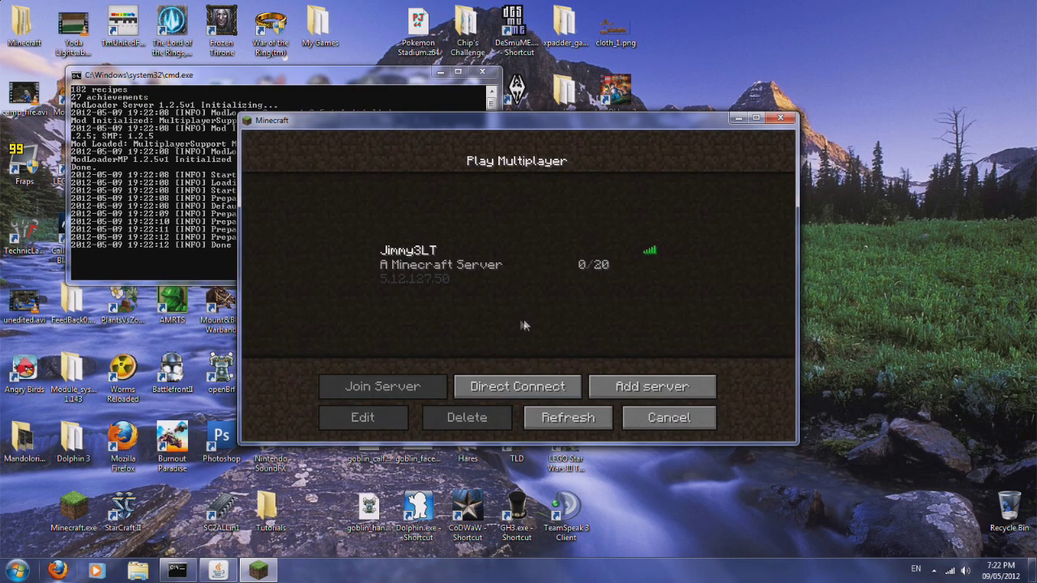
double_click(483, 279)
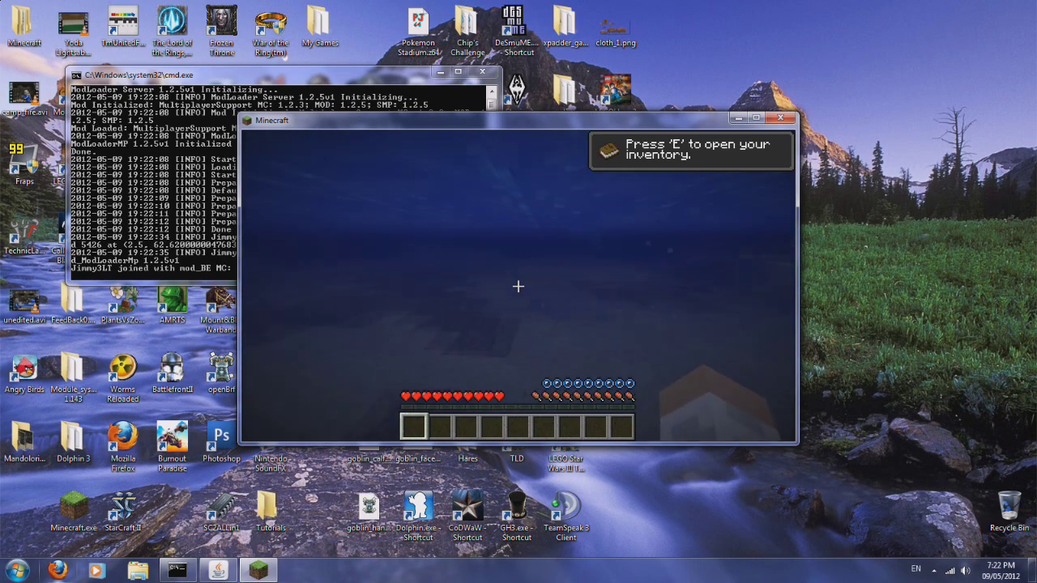
Send a gamemode 1 chat command for the player, which the server refuses.
key(slash)
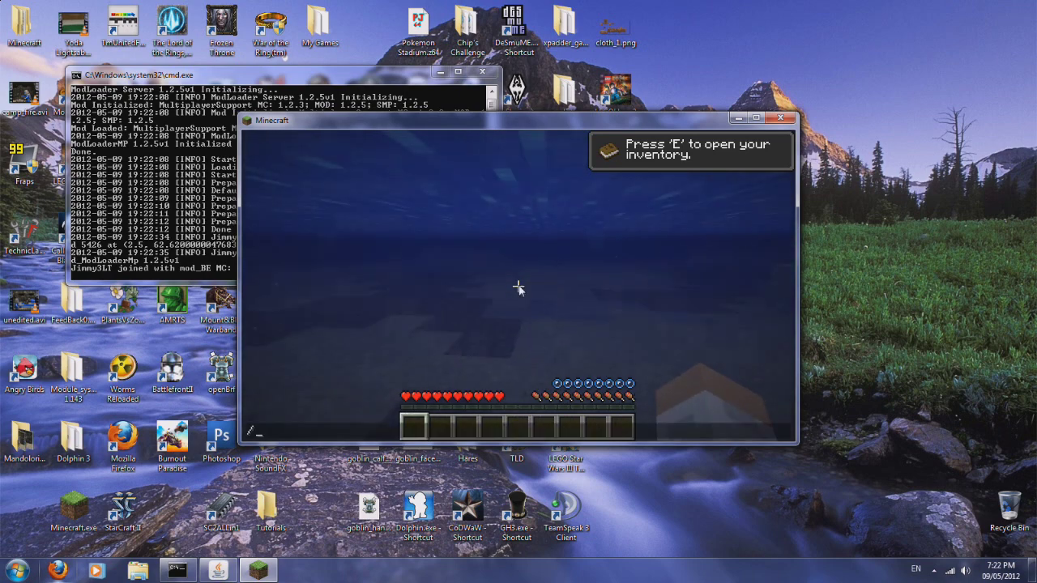
text(gamemode)
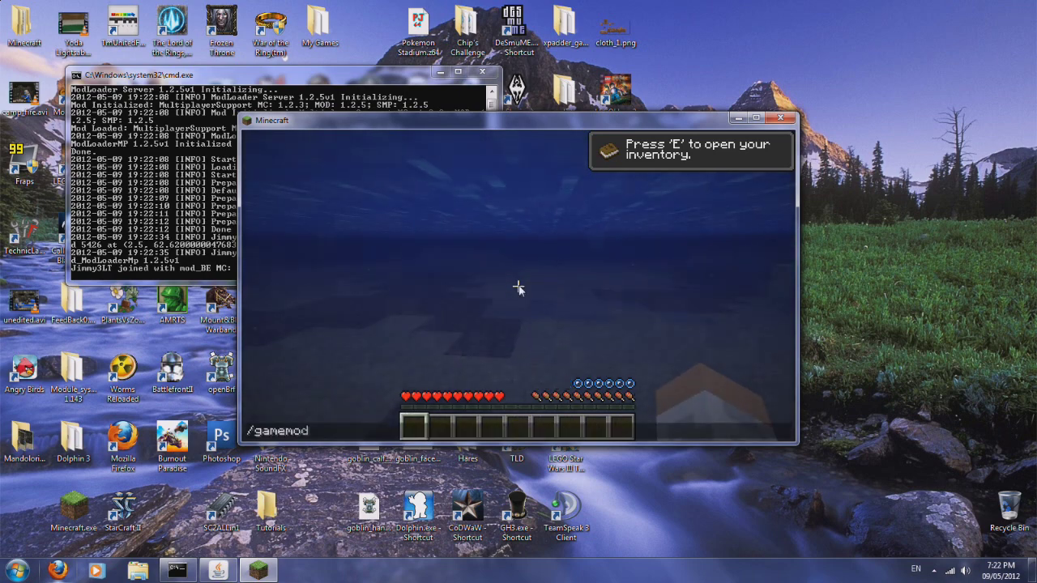
text(immy3LT)
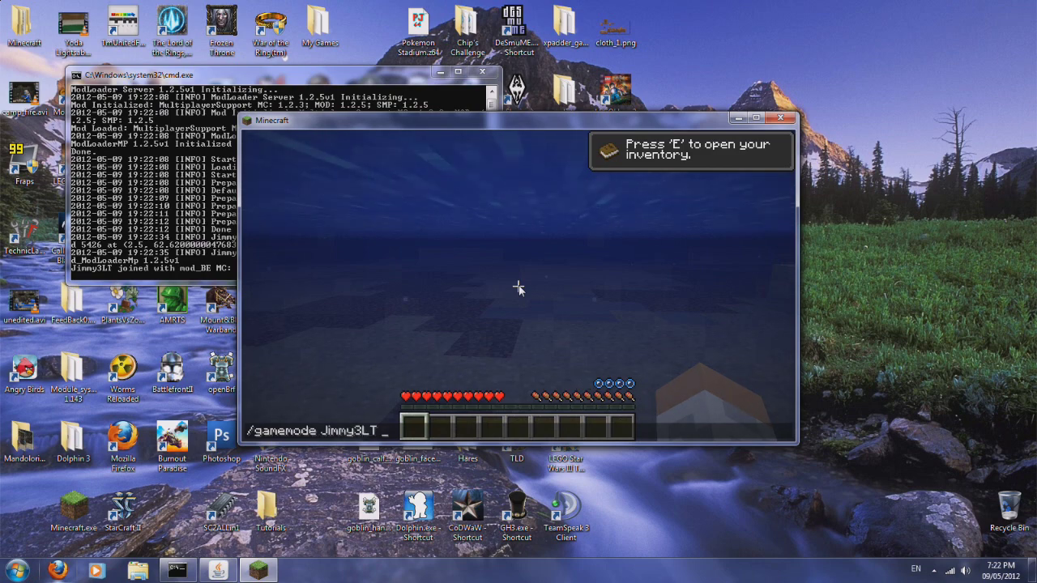
text( 1)
key(Return)
Swim up to the water surface, pause the game and bring up the server console.
key(space)
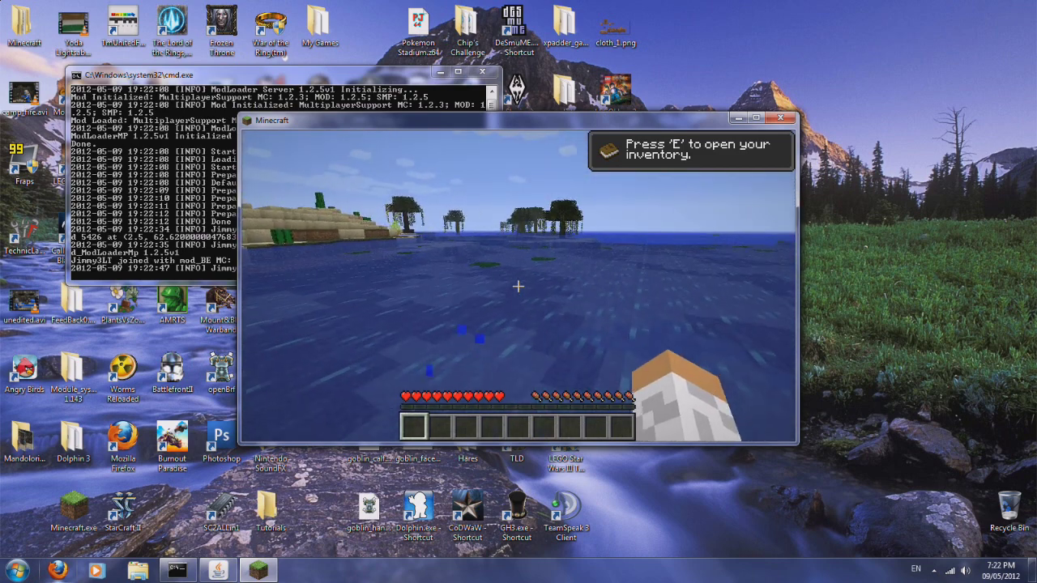
key(w)
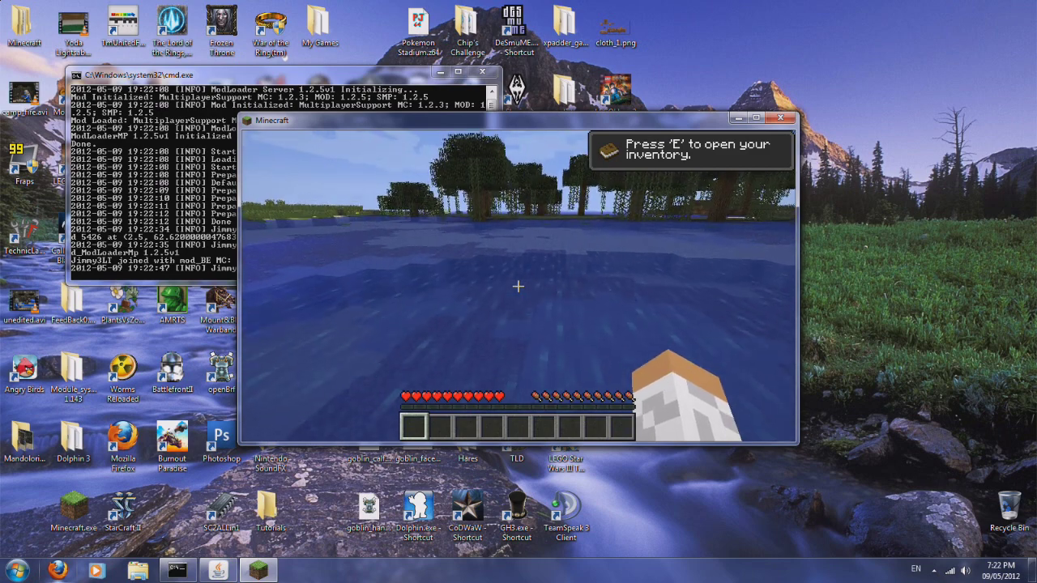
key(Escape)
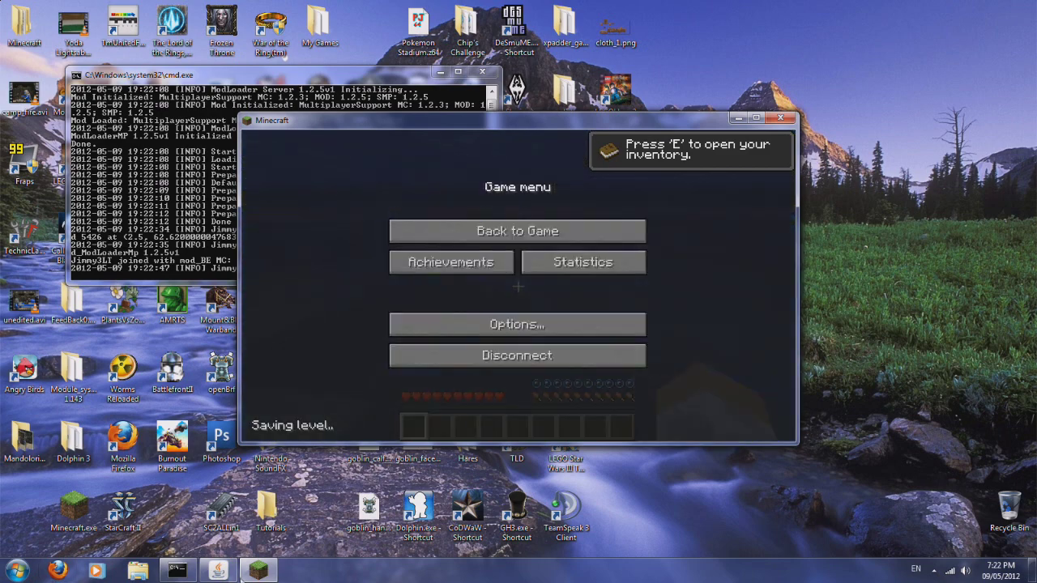
click(217, 570)
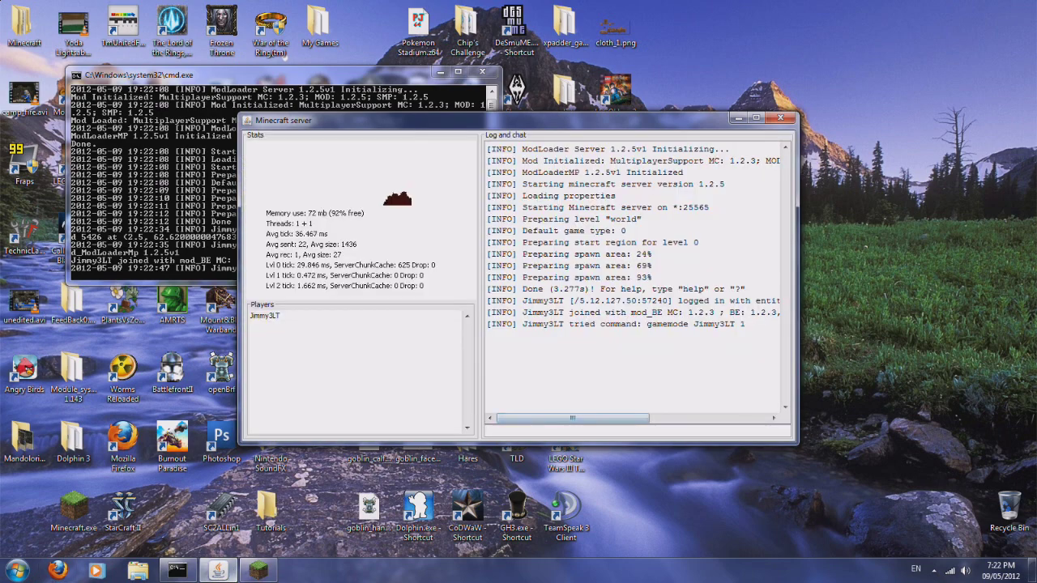
Give the player operator rights from the server console and return to the game window.
text(0)
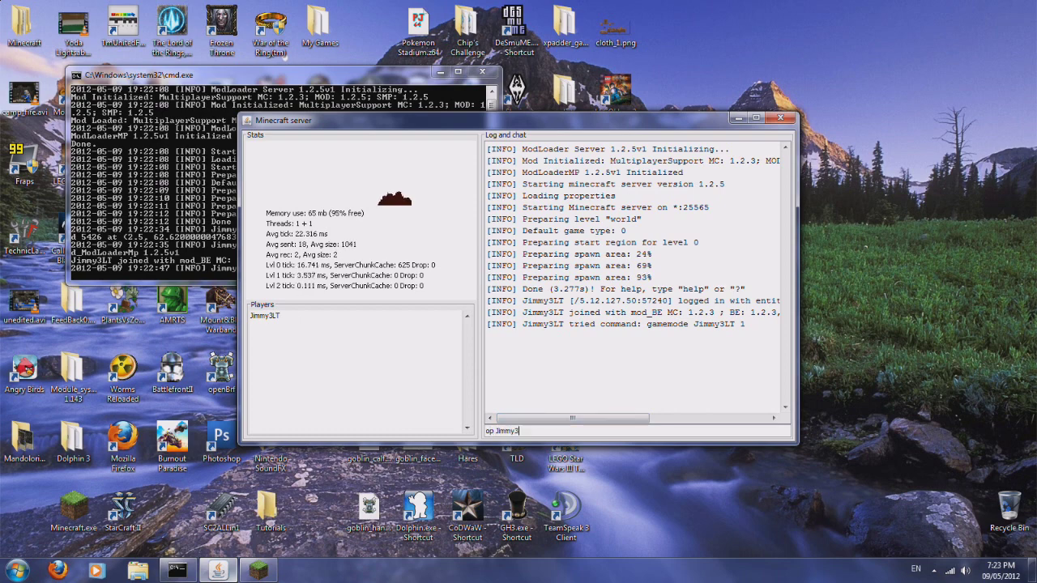
key(Return)
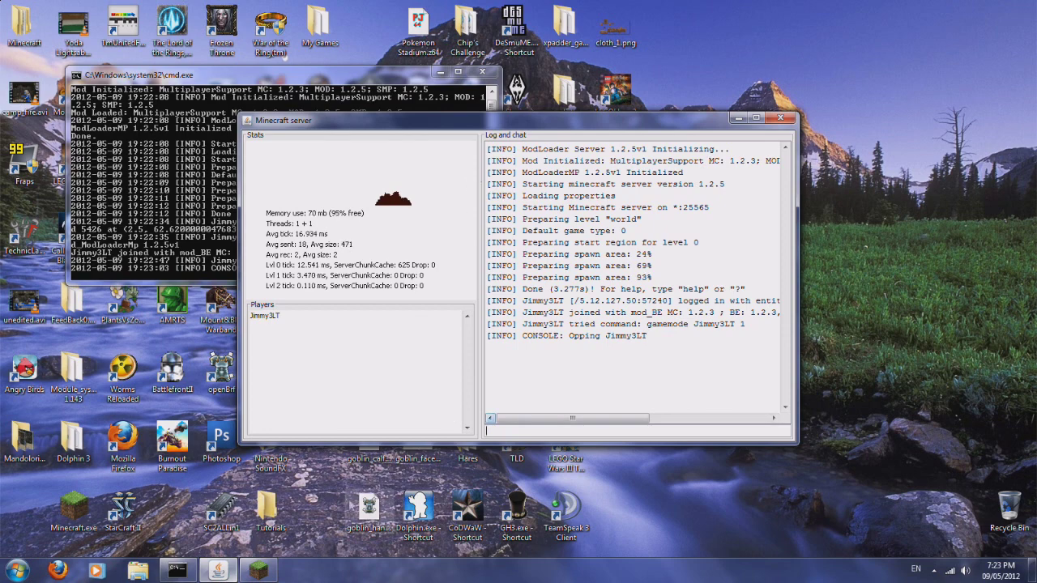
click(258, 570)
Resume the game, switch the player to creative with game mode 1, and fly up above the water.
click(518, 235)
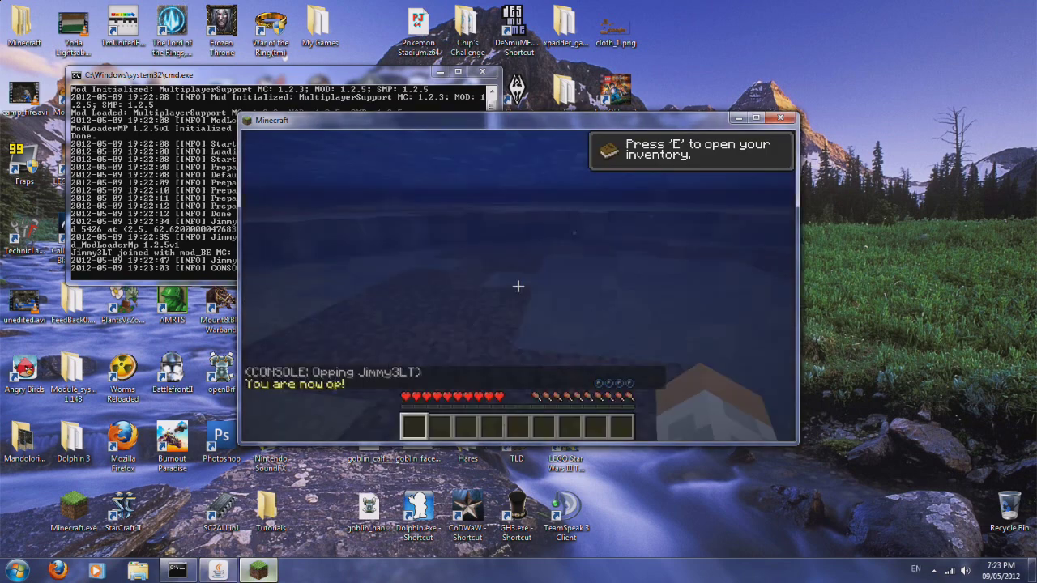
text(/gamemo)
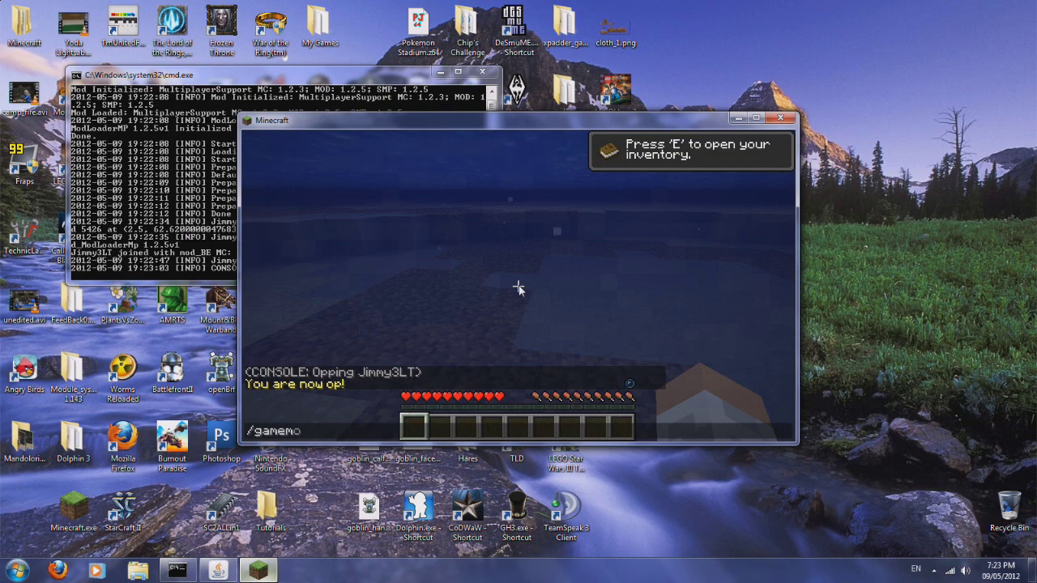
text(my3)
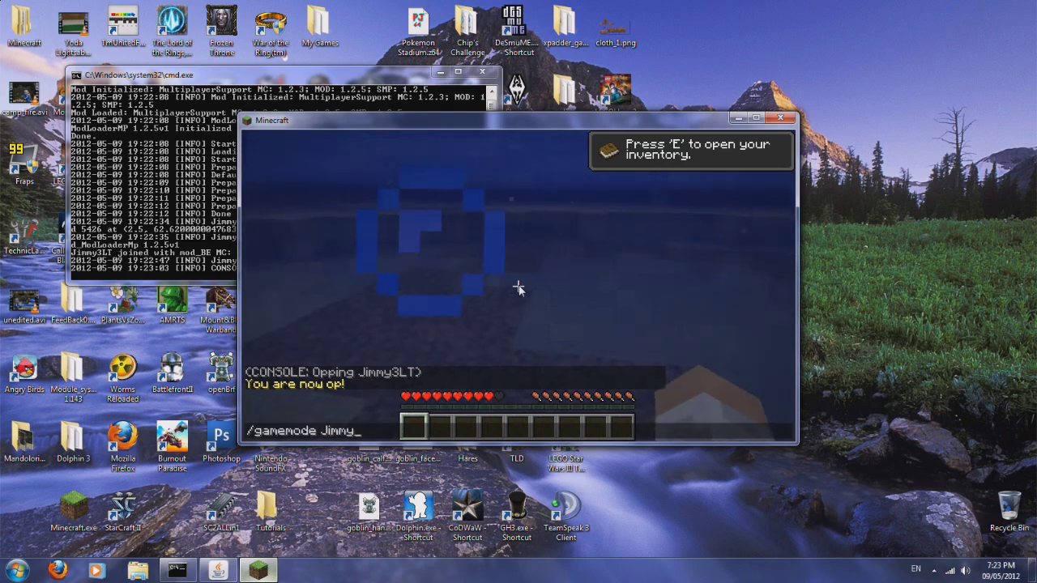
text( 1)
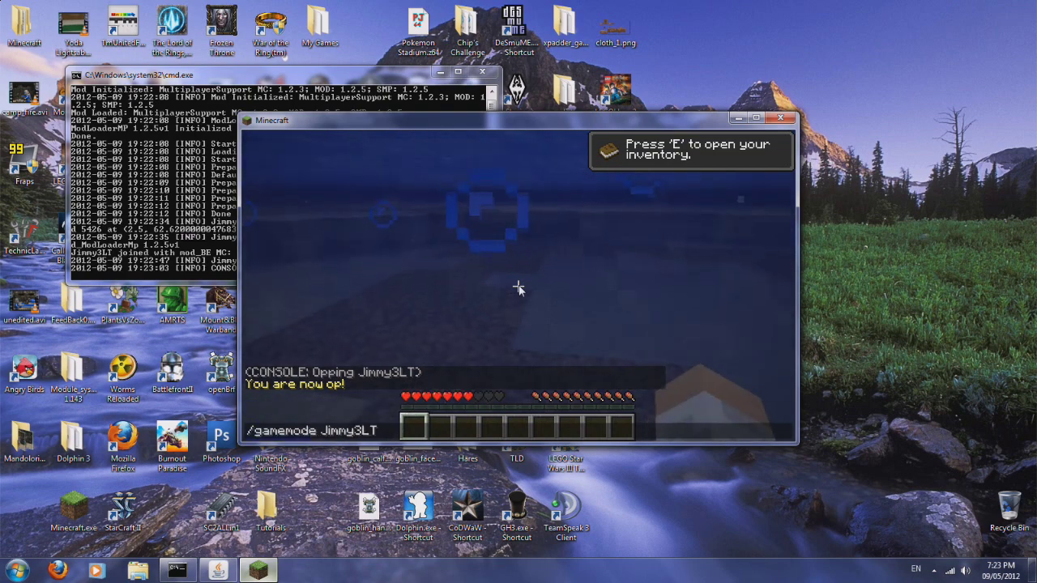
key(Return)
key(space)
key(space)
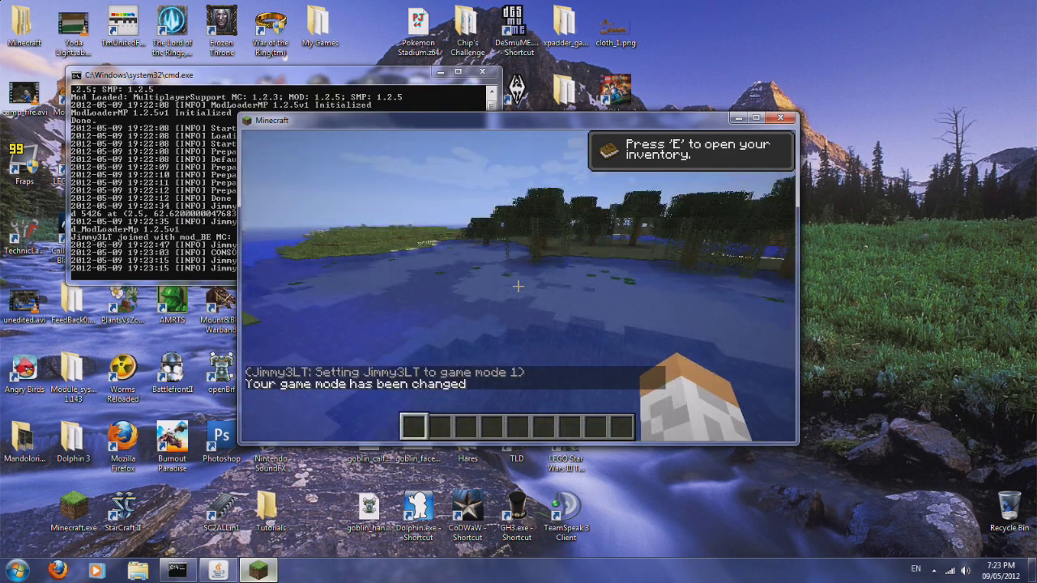
Fly over the sand island and beach toward the trees, then pause at the Game menu.
mouse_move(518, 286)
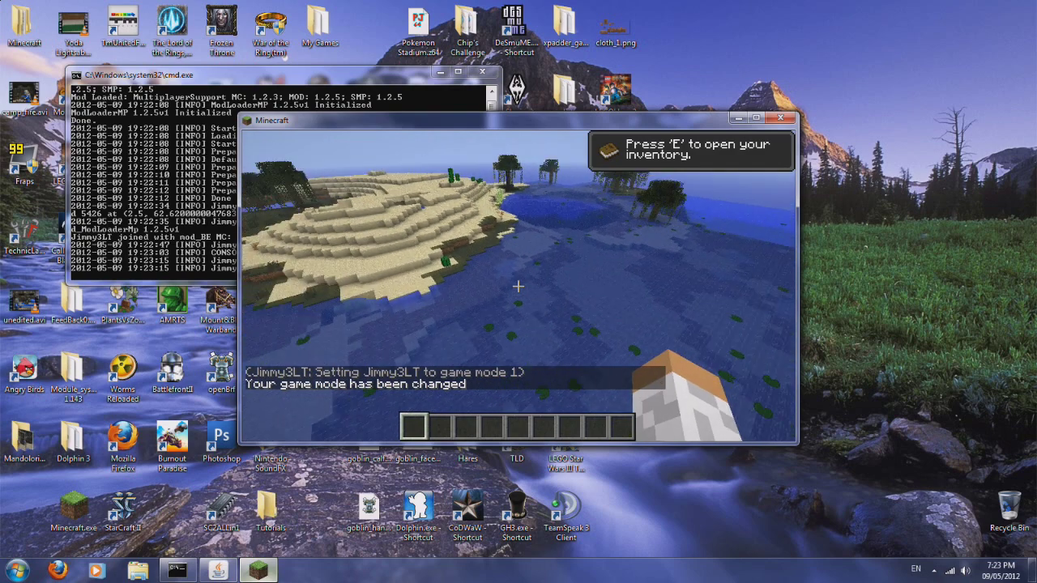
key(w)
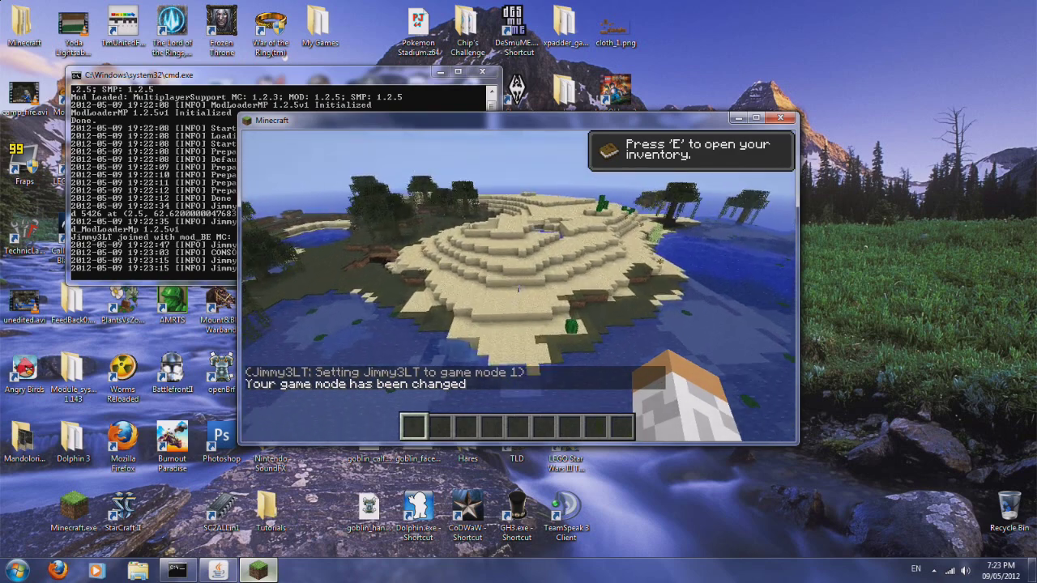
key(w)
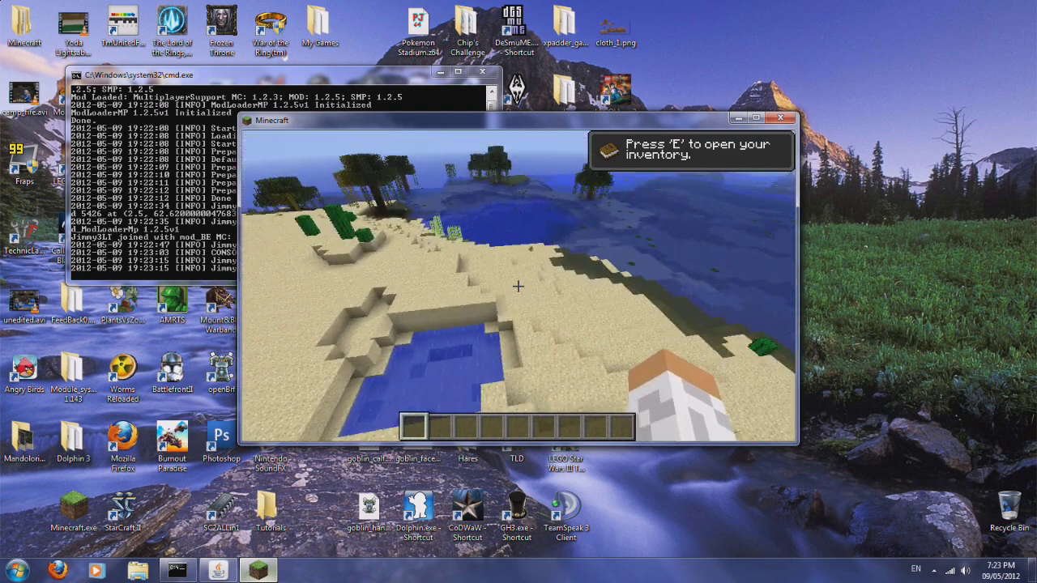
key(w)
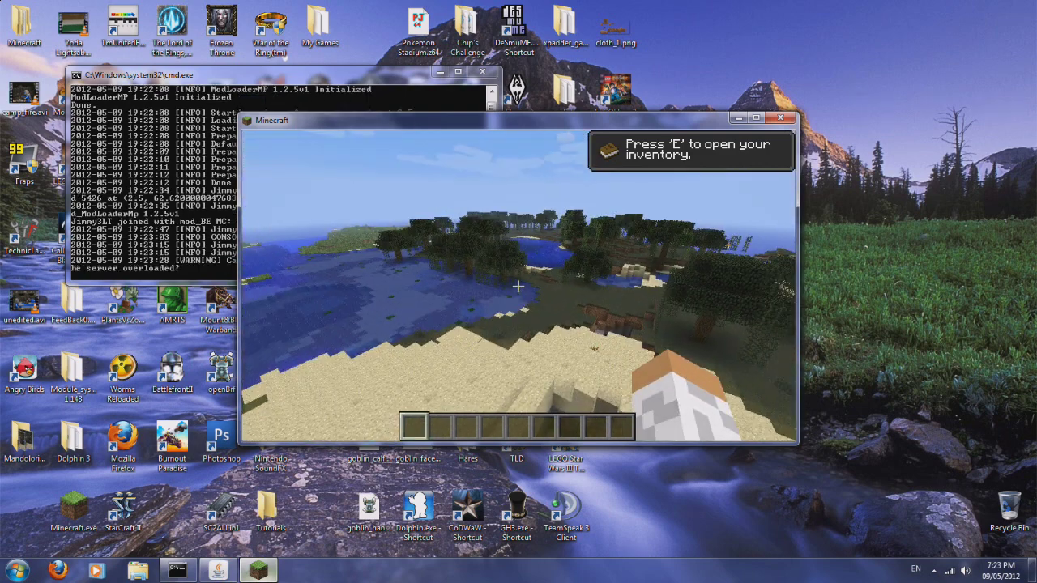
key(Escape)
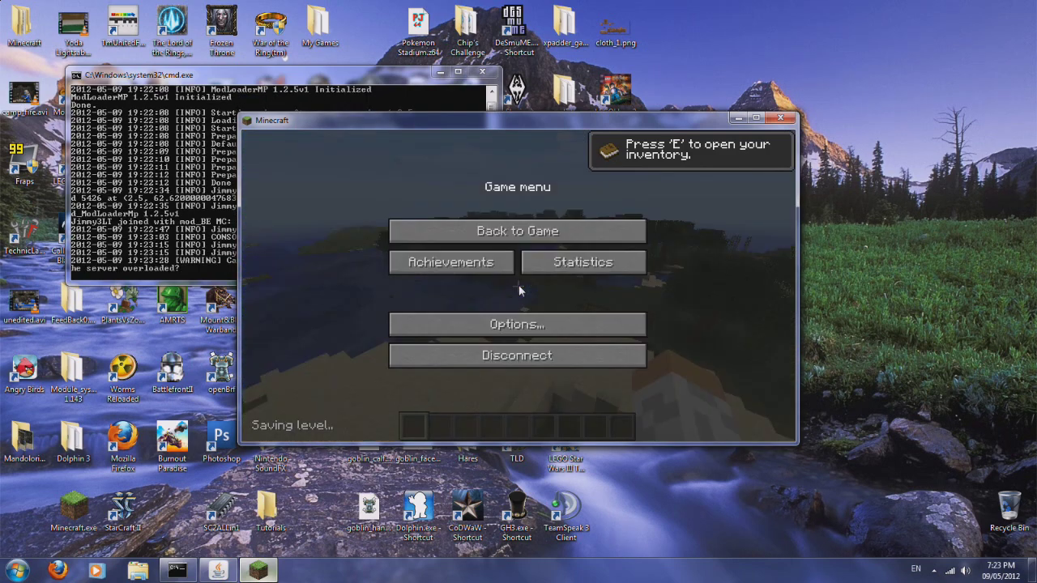